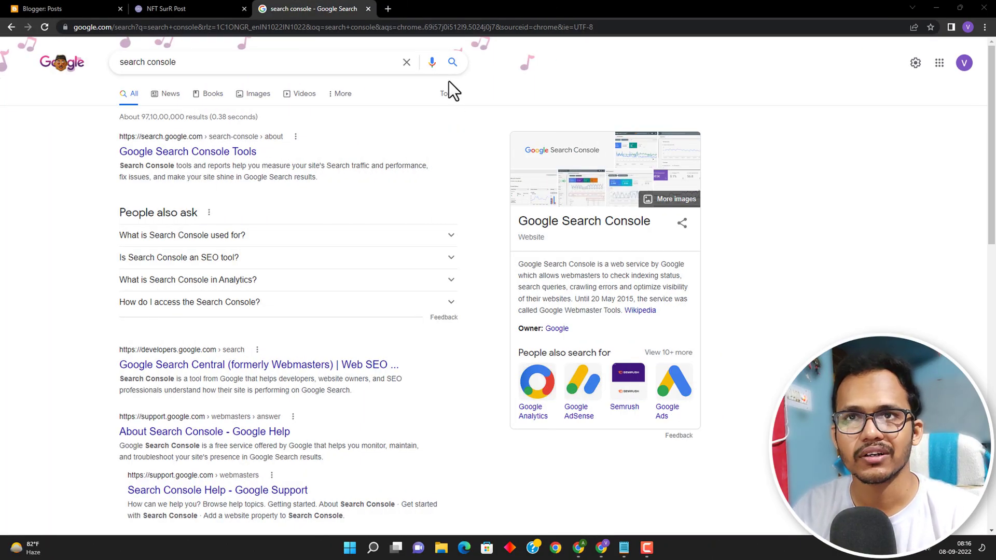
Step: Open the blog's settings in Blogger and go to the Crawlers and indexing section
click(83, 8)
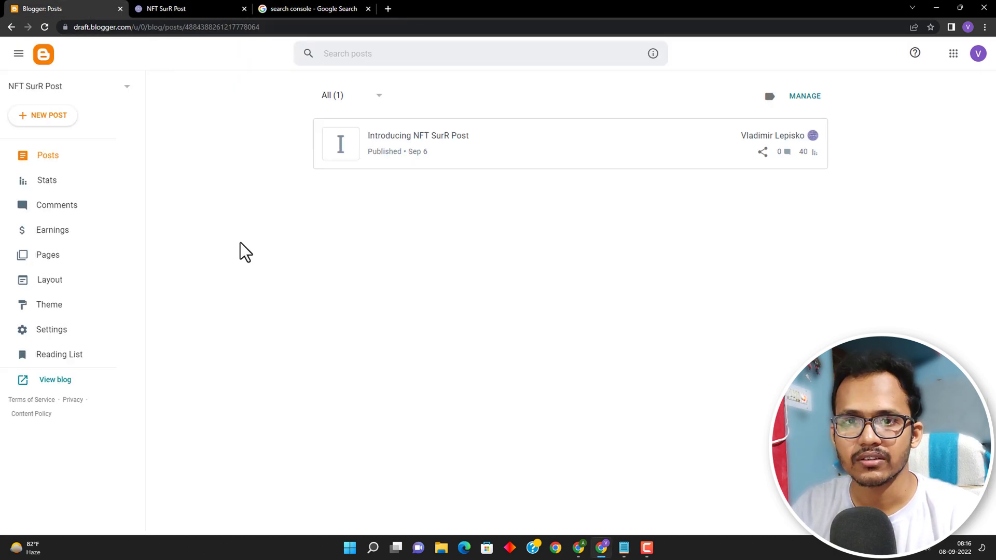
click(65, 330)
scroll(398, 287, down, 1)
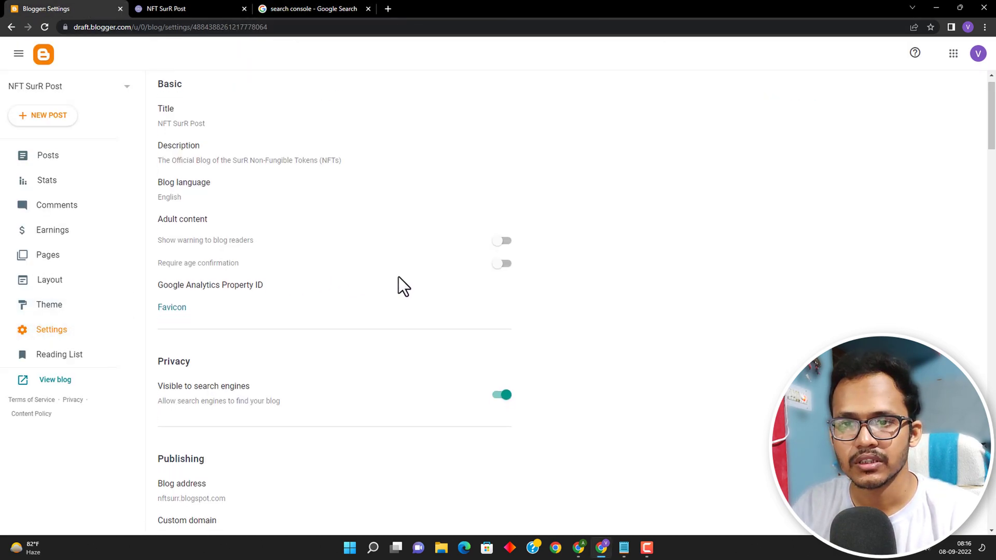
scroll(398, 276, down, 20)
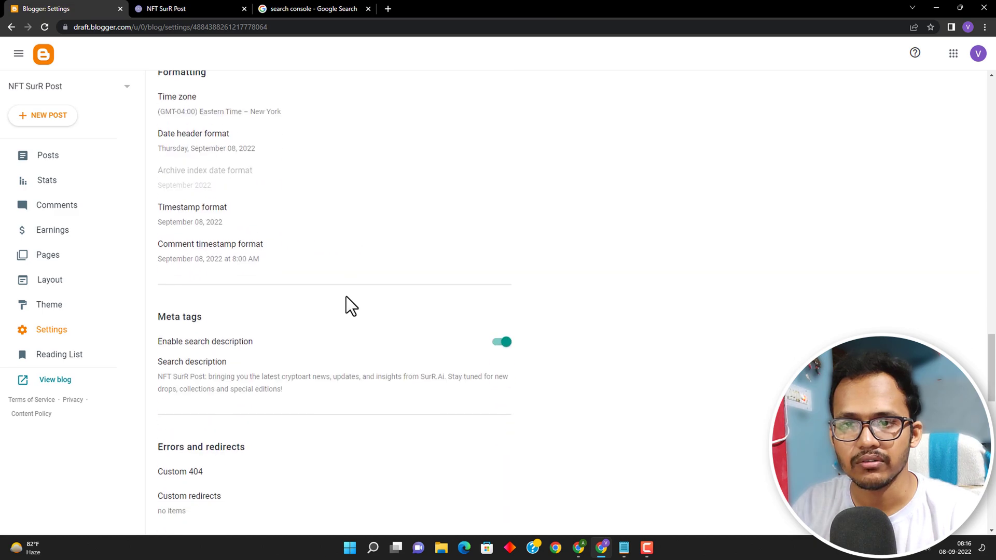
scroll(353, 306, down, 8)
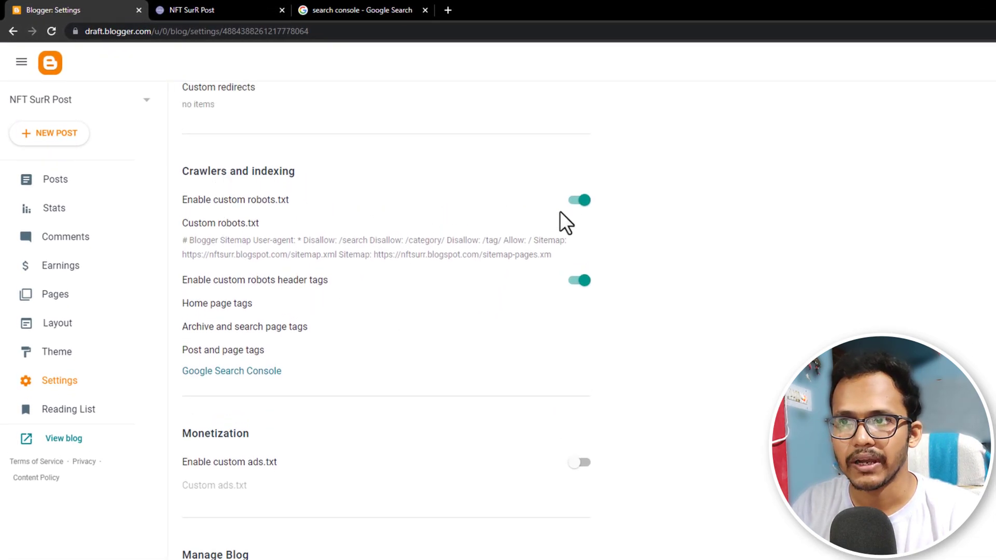
Step: Switch custom robots.txt off and back on, and open its content for editing
click(581, 200)
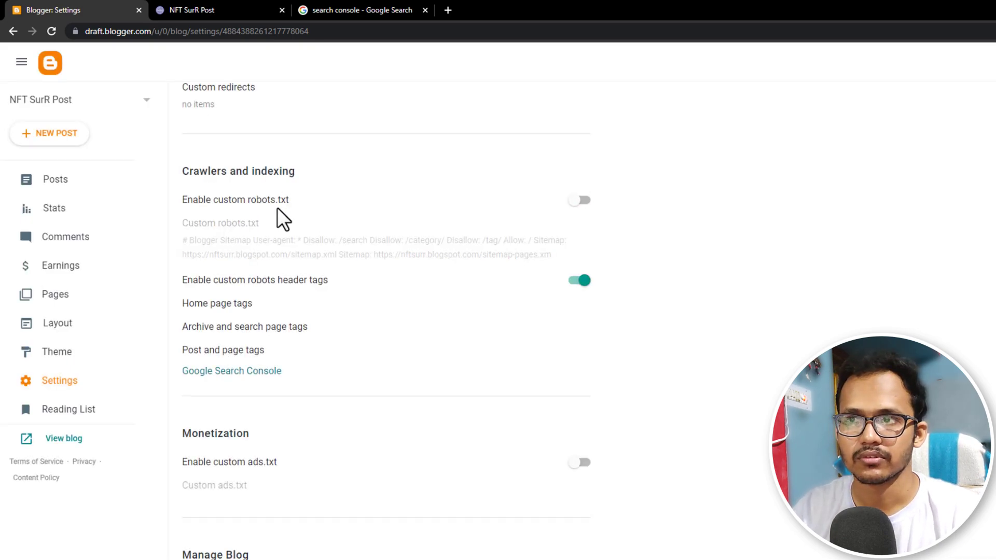
click(580, 201)
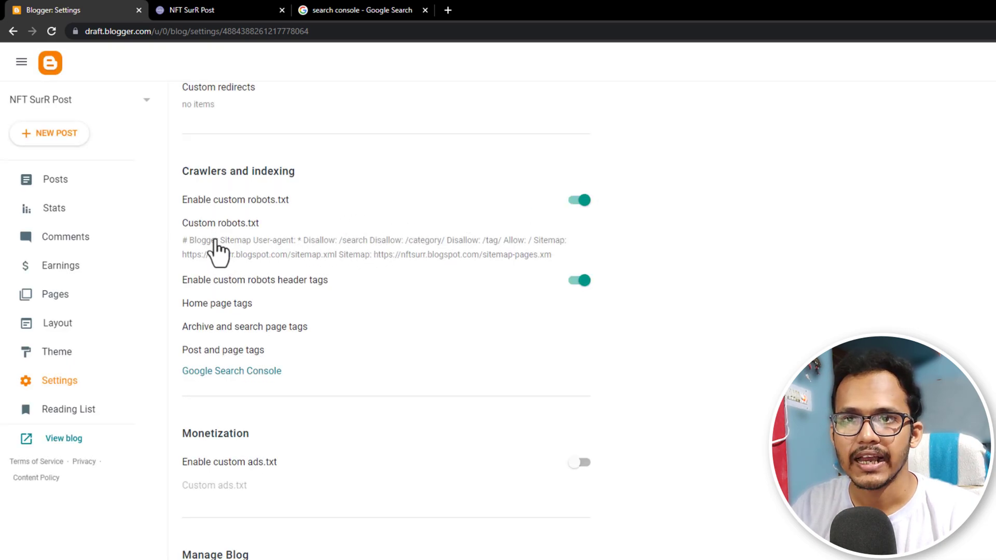
click(240, 237)
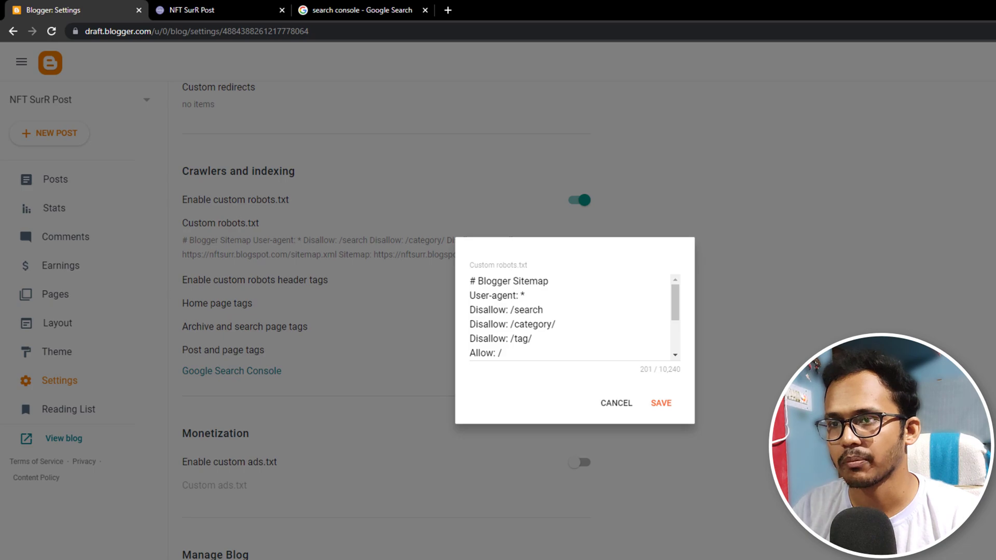
Step: Switch to Notepad and examine the User-agent and Disallow: /search lines of the Blogger robots.txt text
key(alt+Tab)
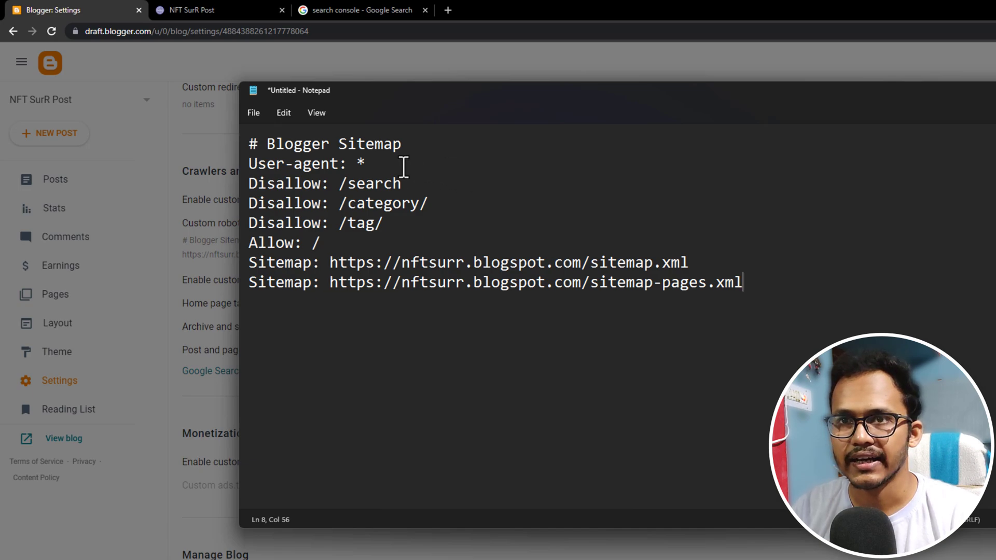
drag(249, 163, 369, 162)
click(368, 162)
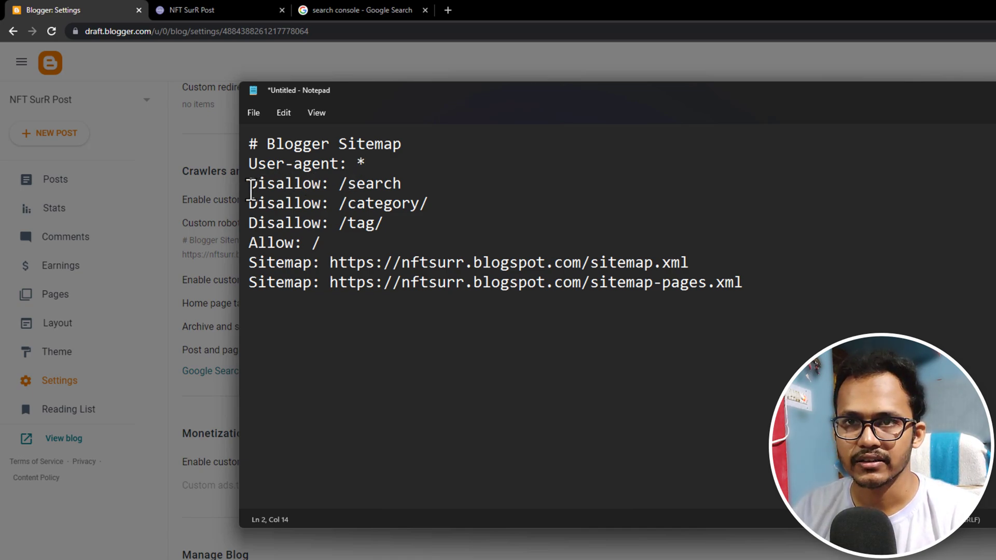
drag(249, 183, 404, 181)
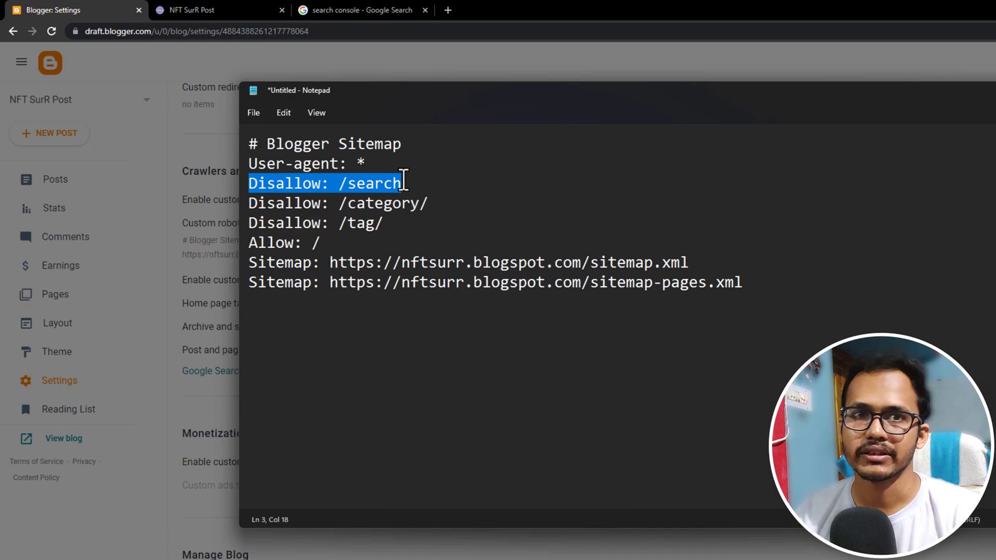
click(423, 179)
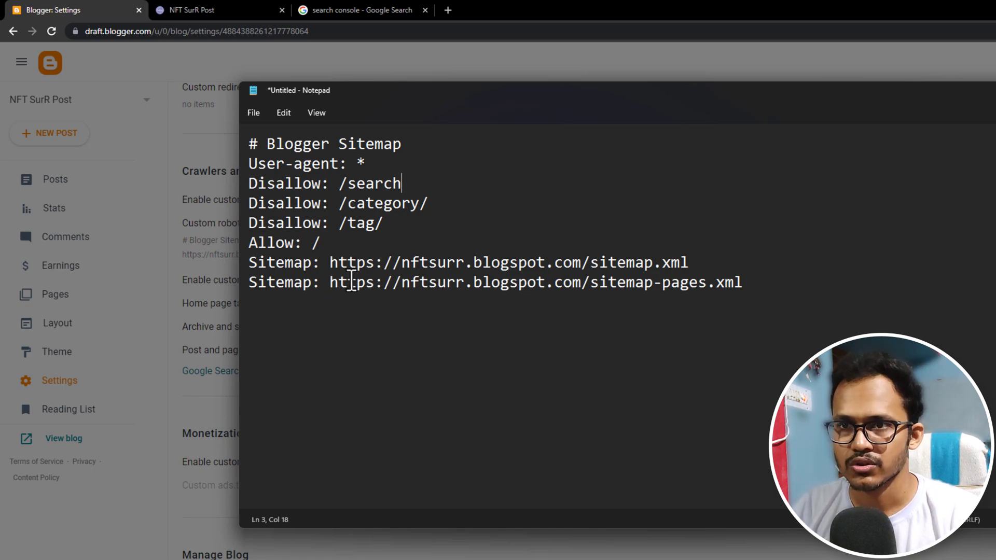
Step: Examine the two Sitemap URLs and their blog address part, and leave Notepad and the custom robots.txt dialog without saving
drag(331, 265, 710, 267)
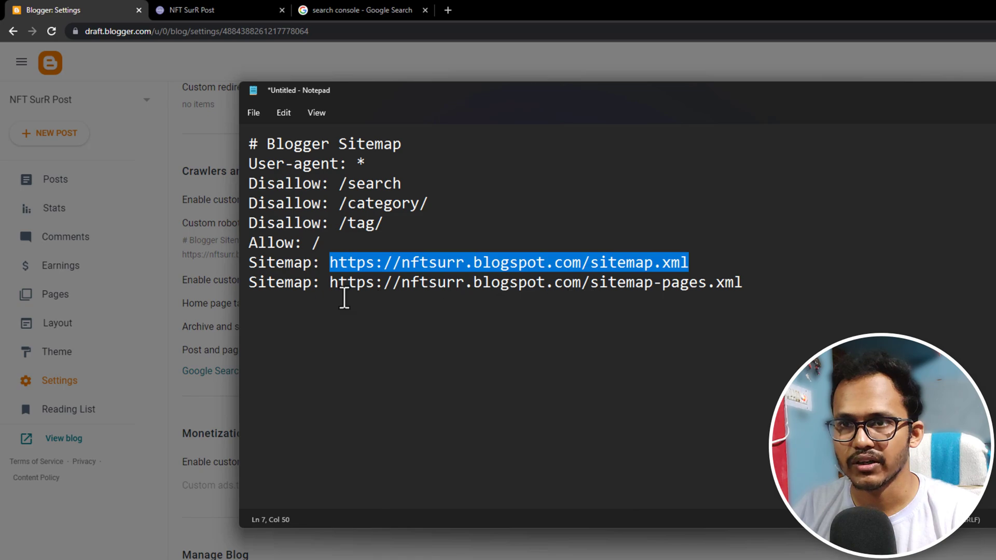
drag(331, 284, 753, 285)
click(754, 285)
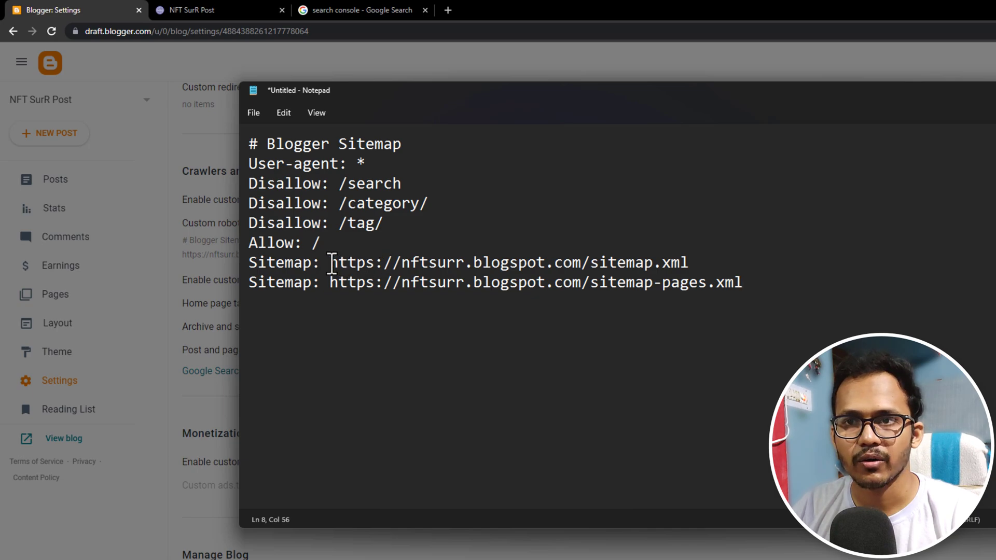
drag(330, 262, 581, 262)
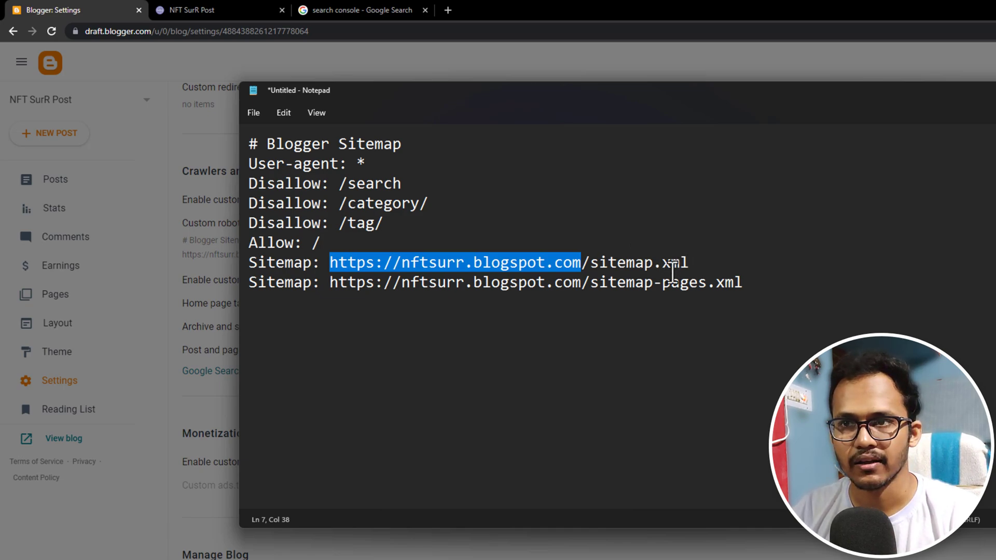
drag(333, 282, 579, 283)
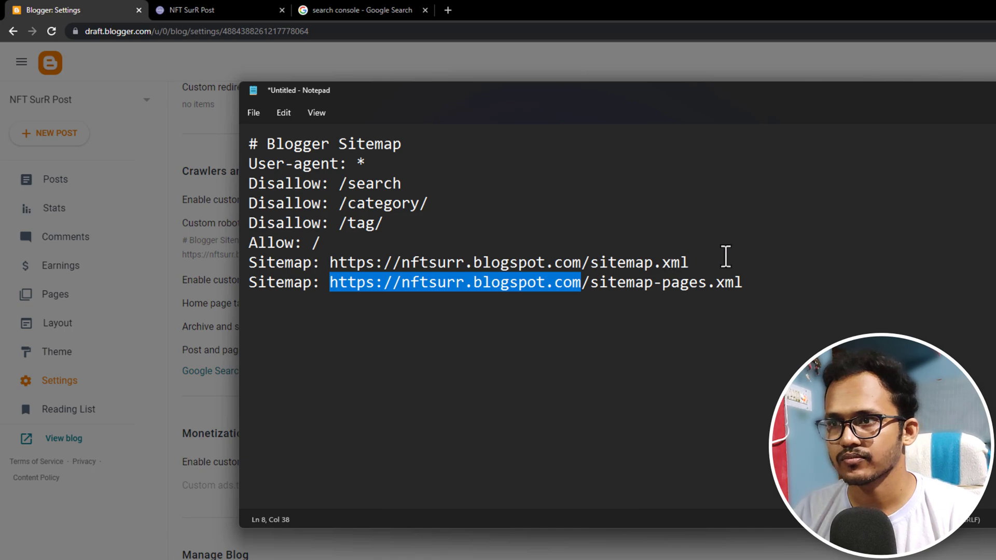
click(722, 259)
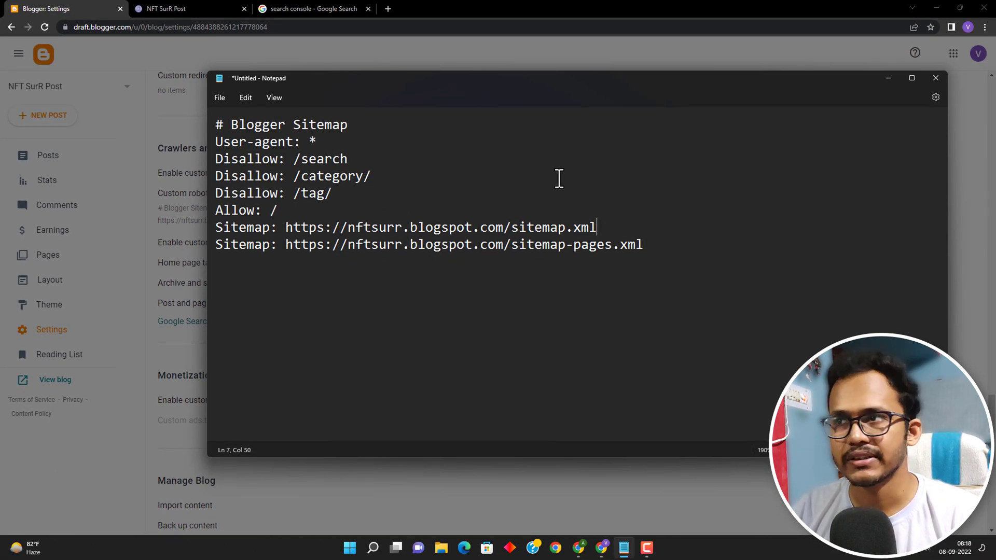
click(887, 78)
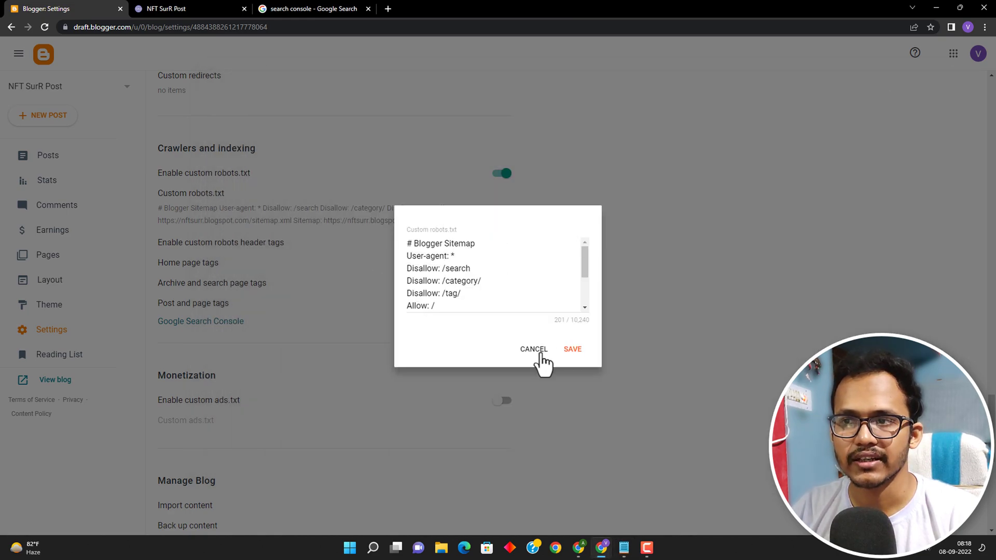
click(535, 349)
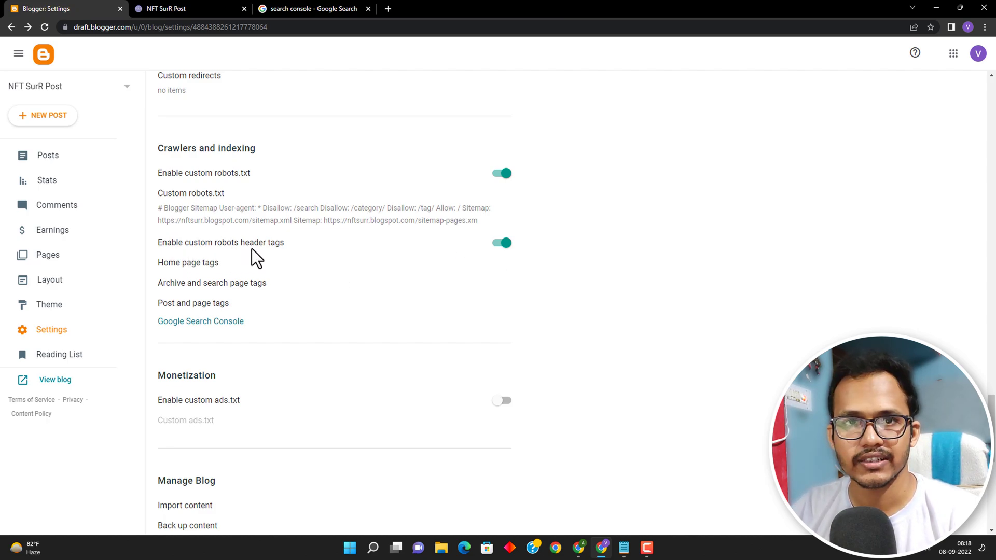
Step: Review the custom robot tags for the home page, archive and search pages, and posts and pages, cancelling each dialog
click(218, 263)
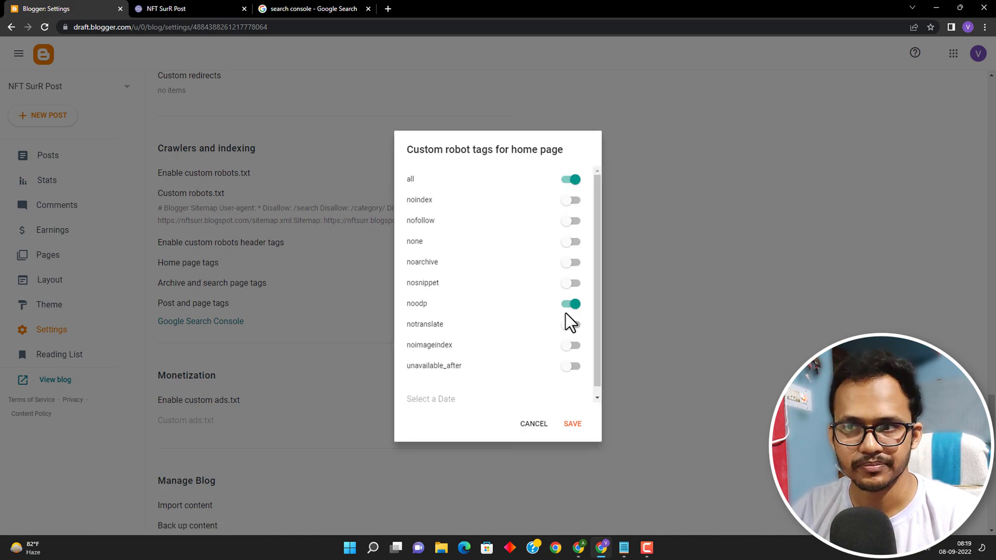
click(535, 427)
click(241, 284)
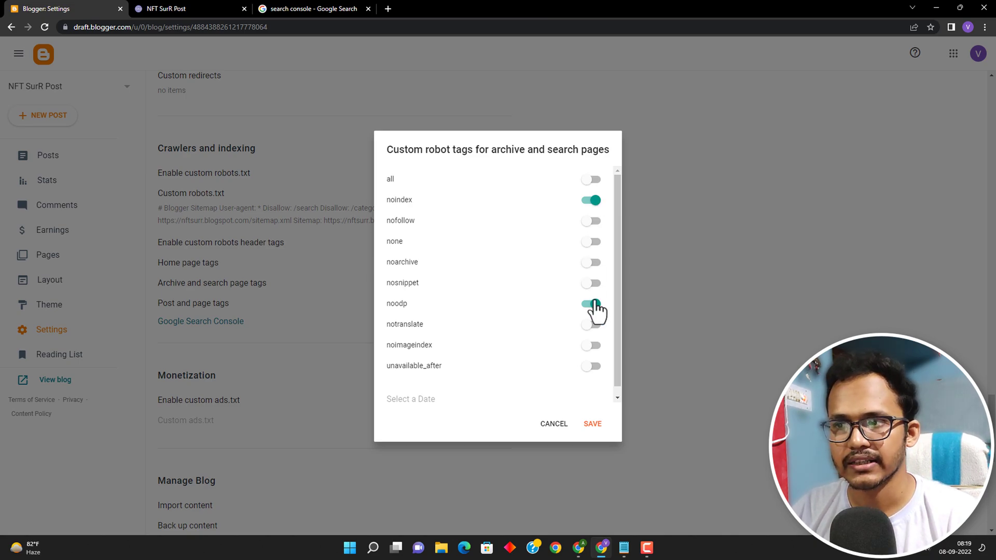
click(552, 424)
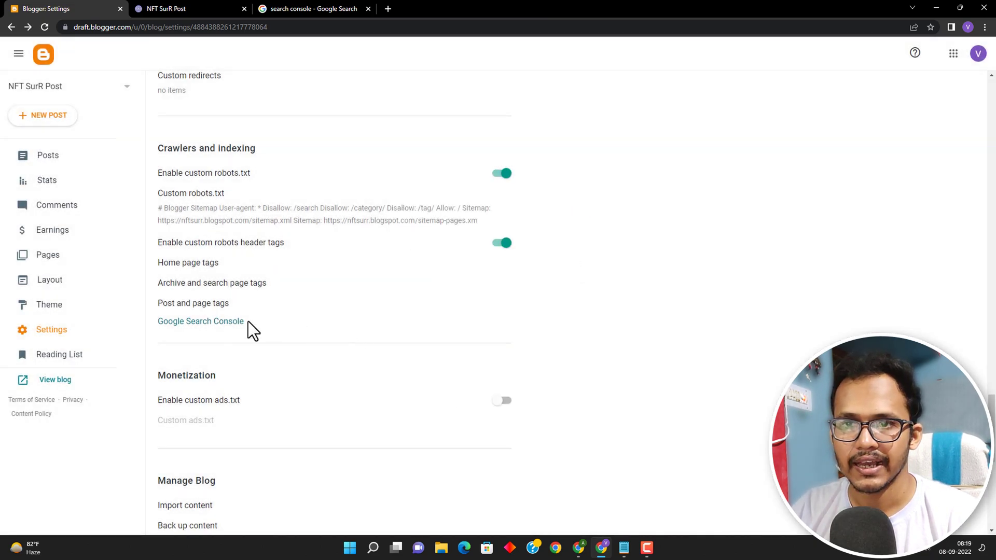
click(207, 306)
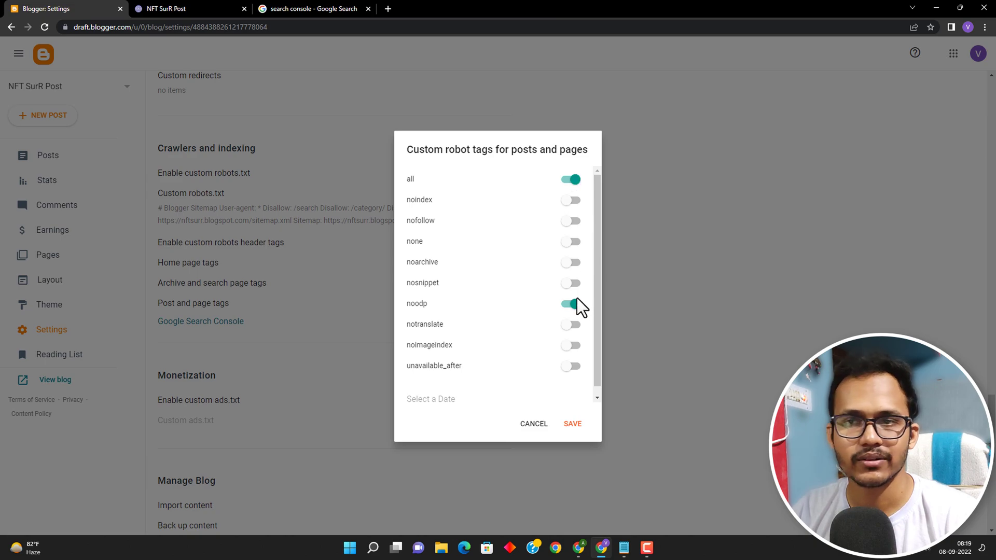
click(533, 425)
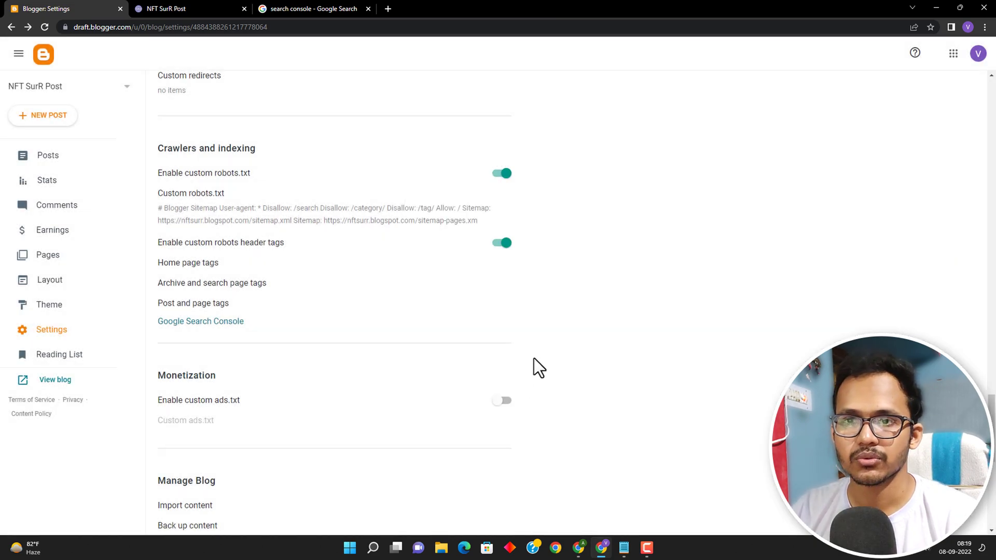
Step: Open Google Search Console from the blog's Crawlers and indexing settings
click(212, 326)
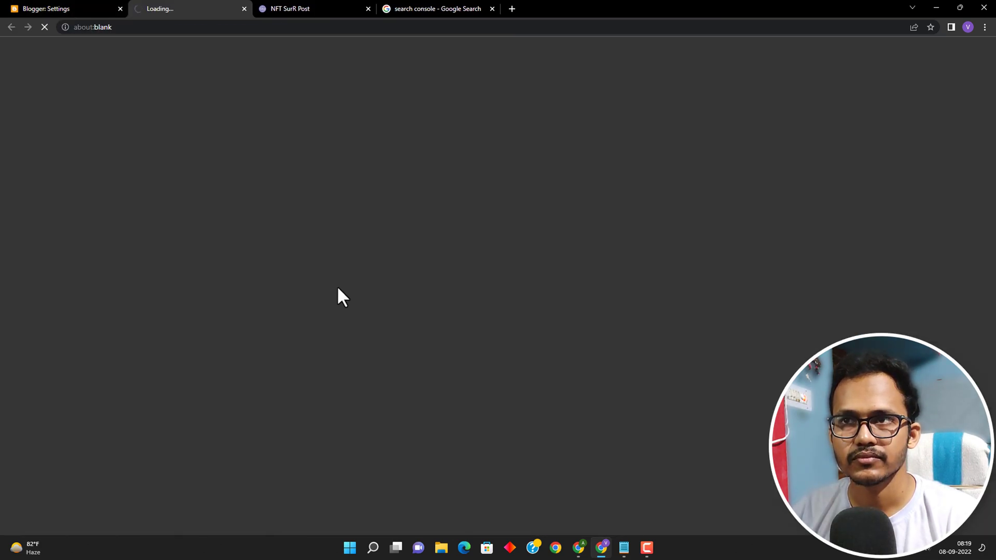
click(421, 9)
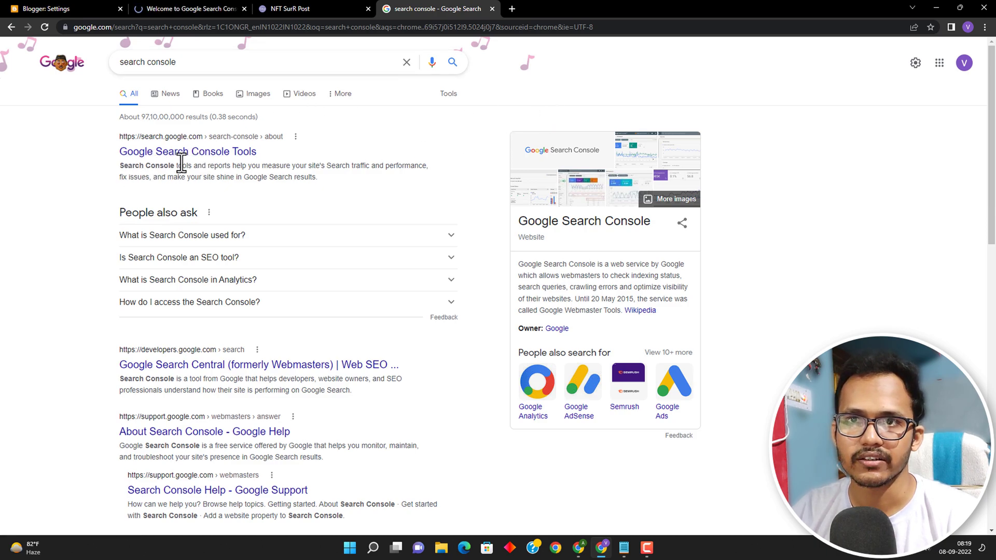
click(192, 9)
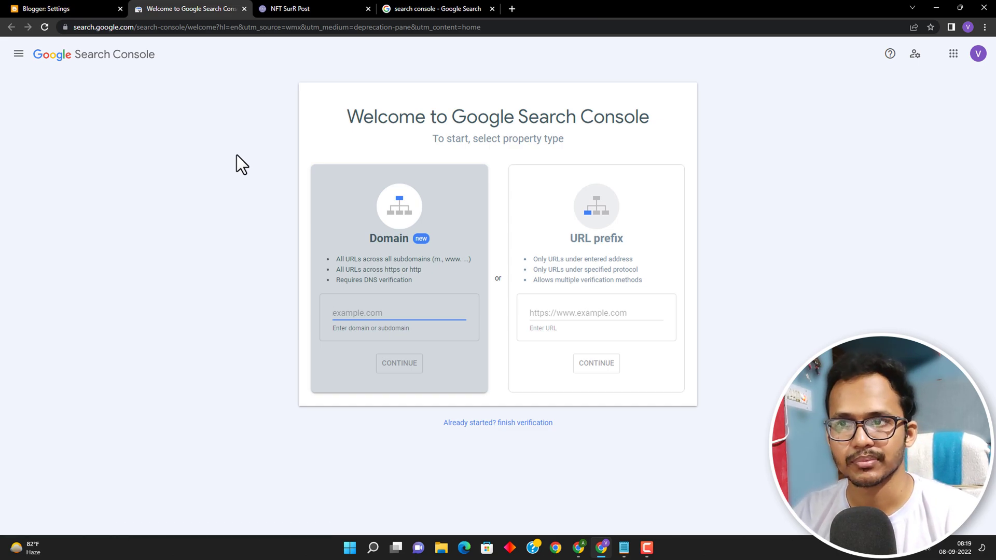
click(300, 9)
click(198, 28)
key(ctrl+c)
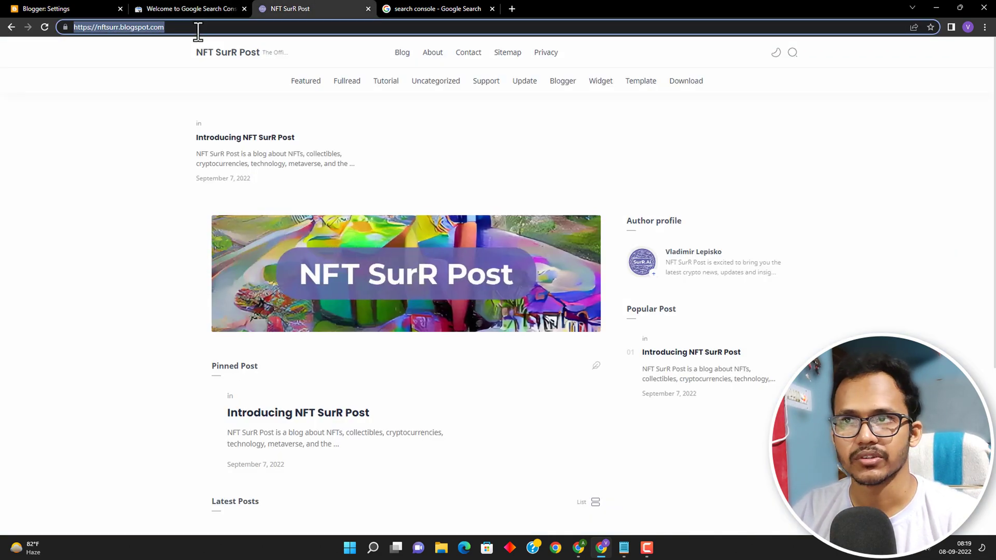
click(188, 9)
click(524, 313)
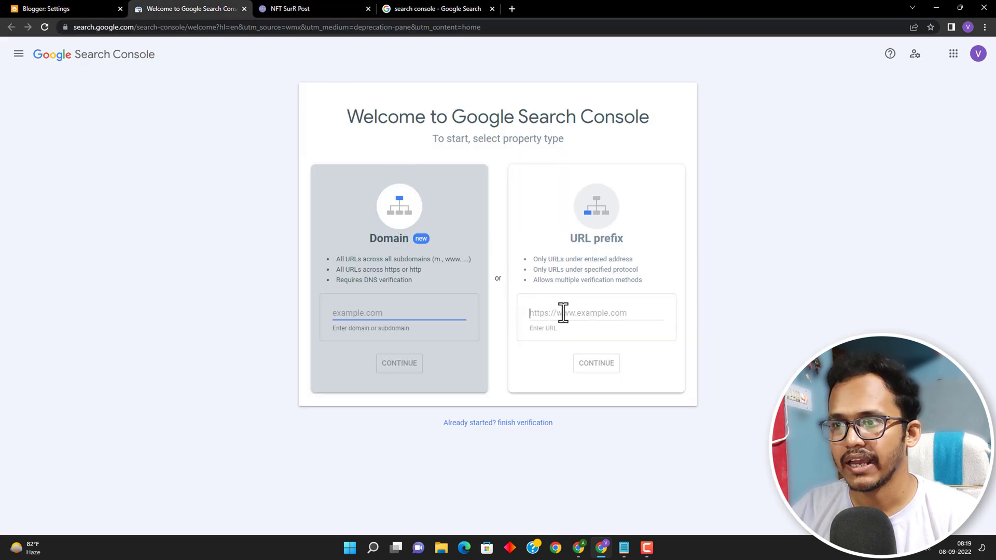
key(ctrl+v)
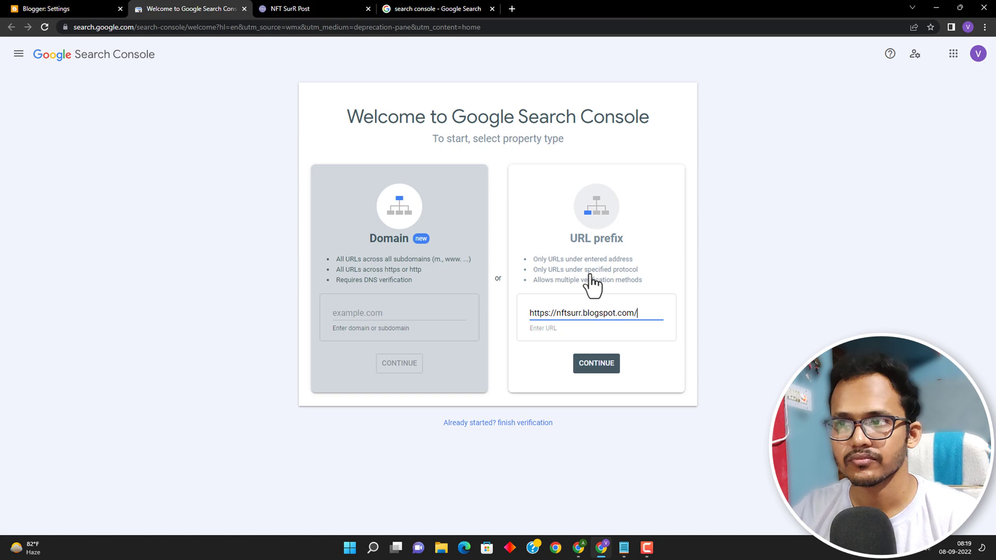
click(601, 365)
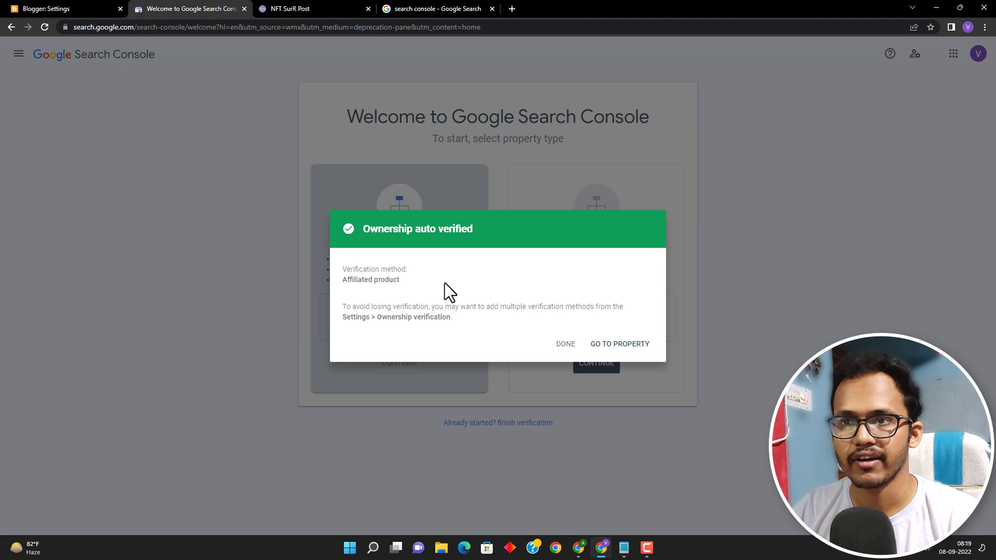
click(621, 346)
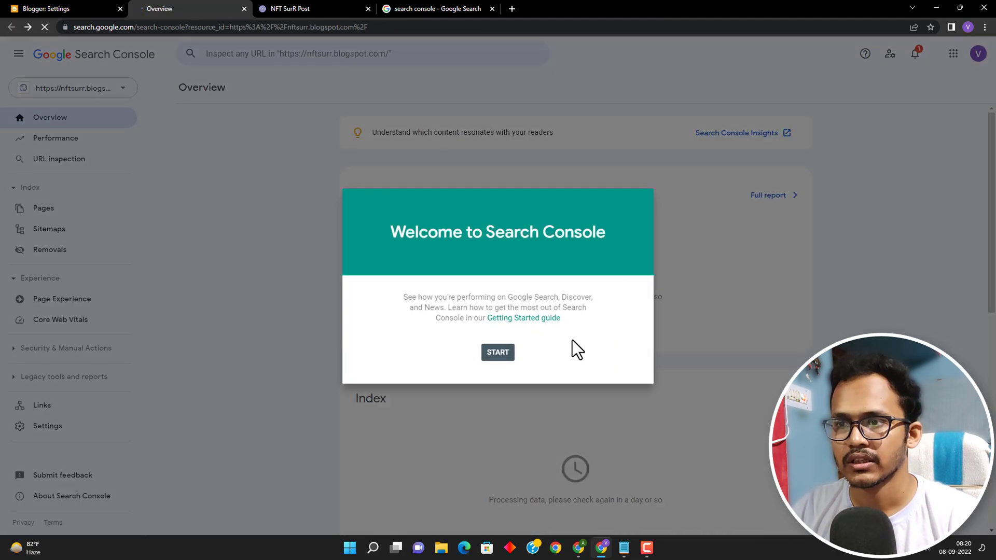
click(501, 353)
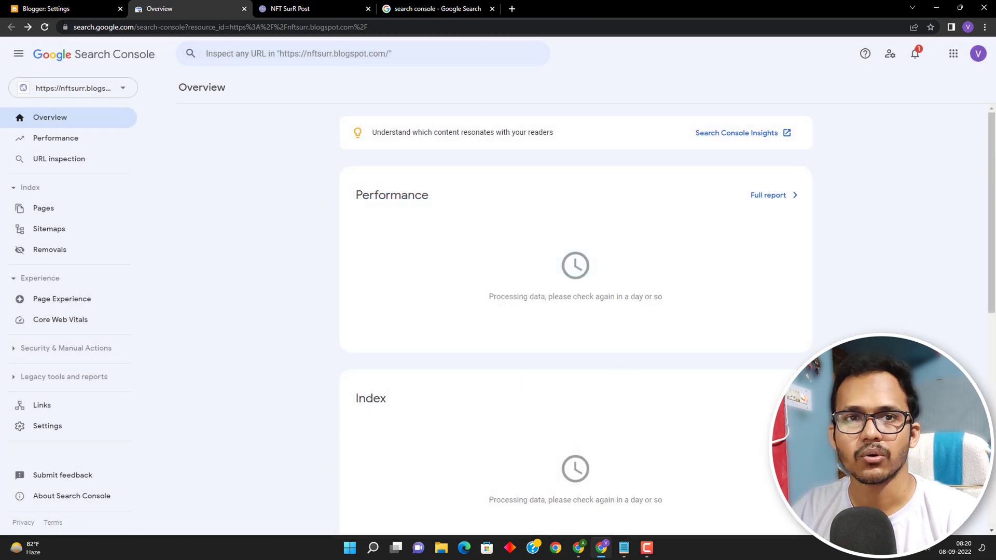
Step: View the Associations page in the property's settings and return to the settings overview
click(48, 428)
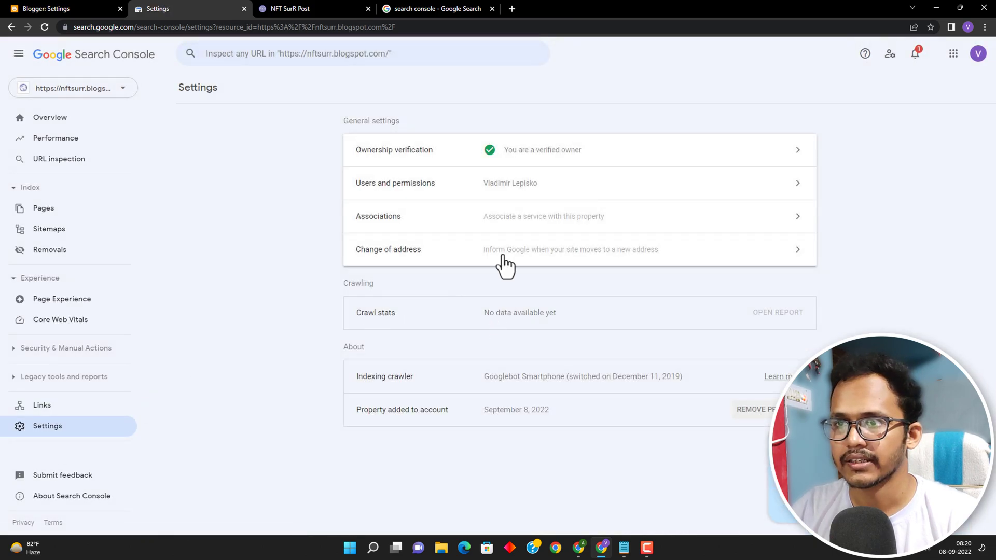
click(509, 224)
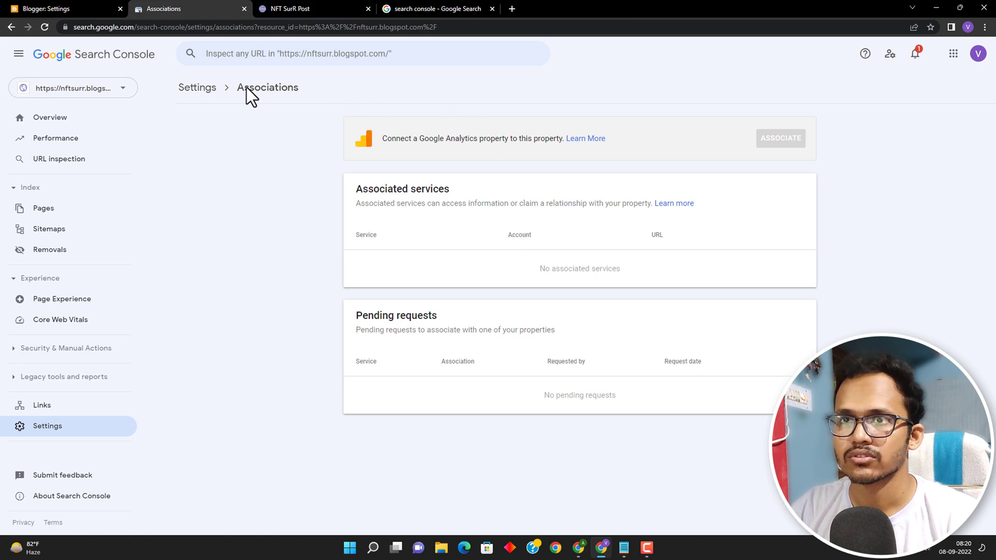
click(207, 89)
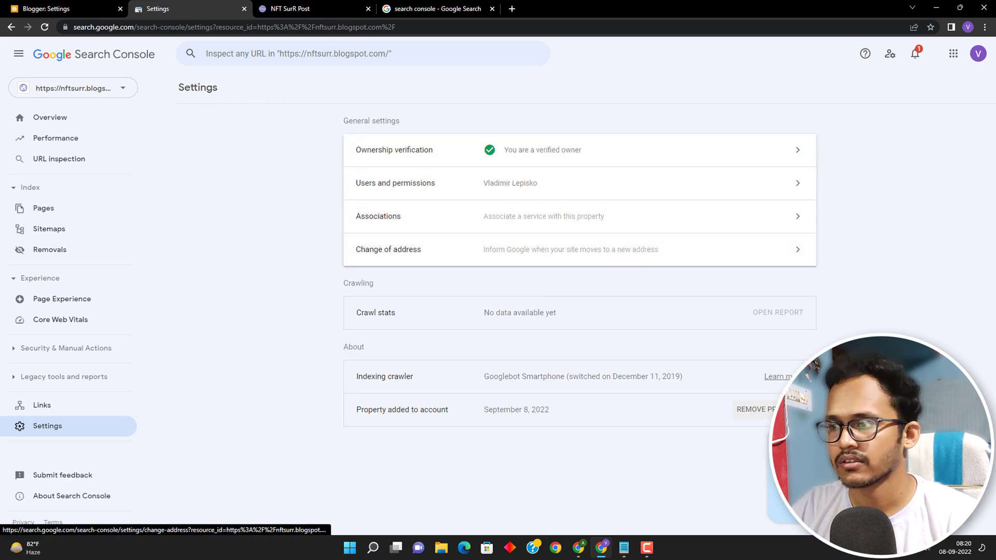
Step: Open the property's ownership verification details and copy the meta tag offered under the HTML tag method
click(499, 154)
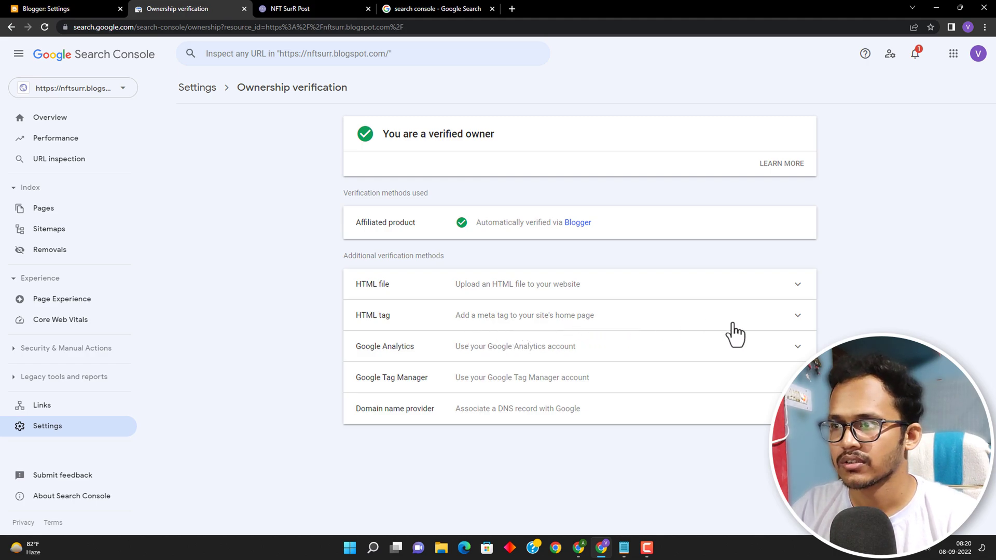
click(797, 317)
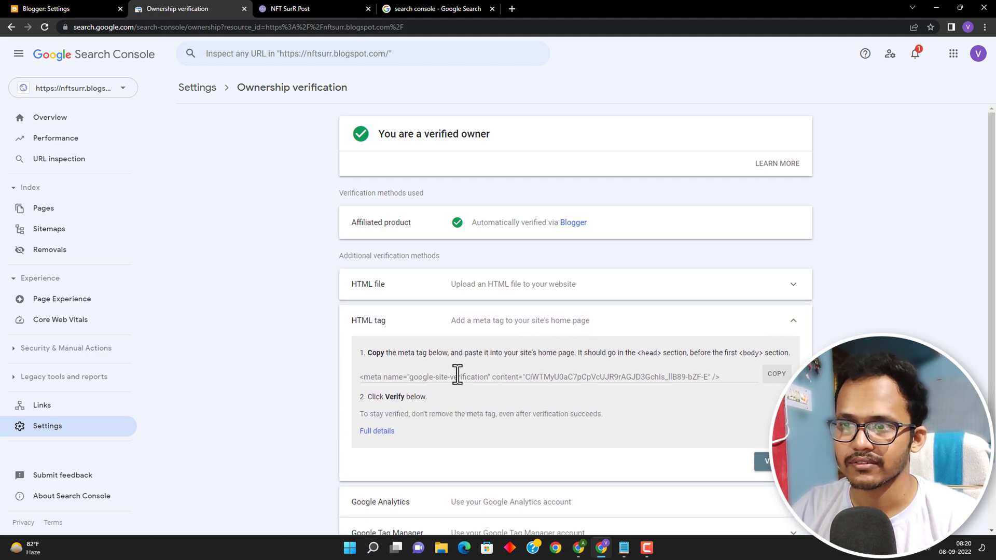
click(776, 374)
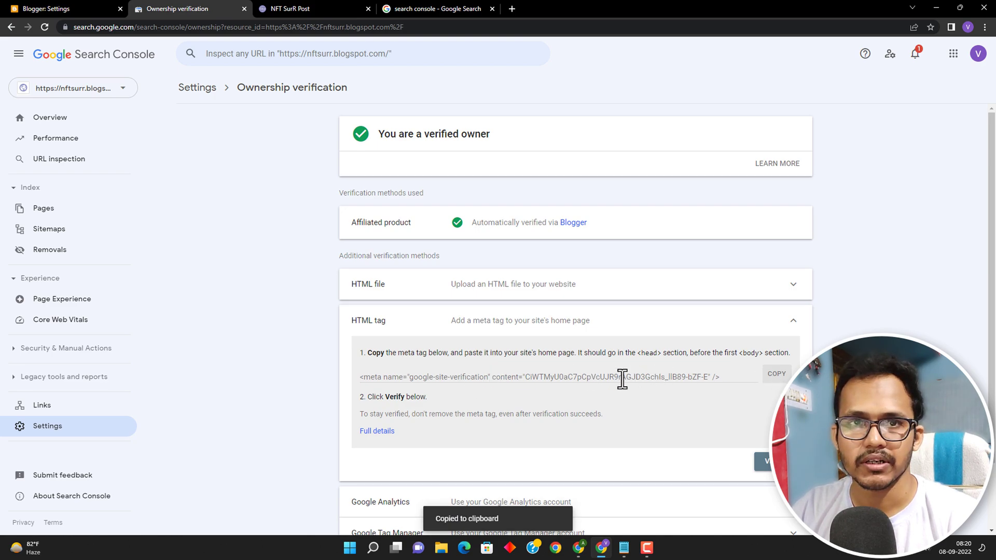
Step: Switch to Blogger and open the blog theme's HTML code for editing
click(51, 9)
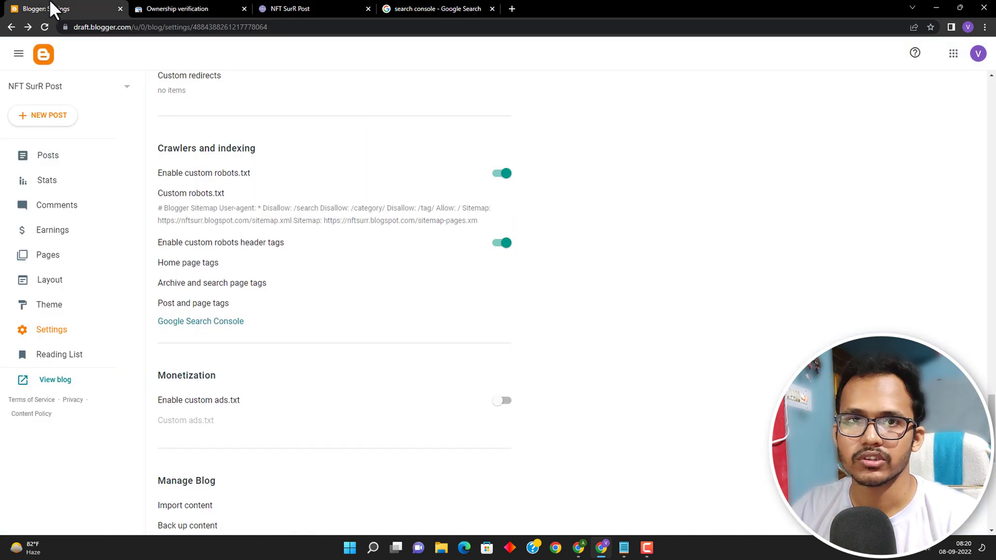
click(61, 307)
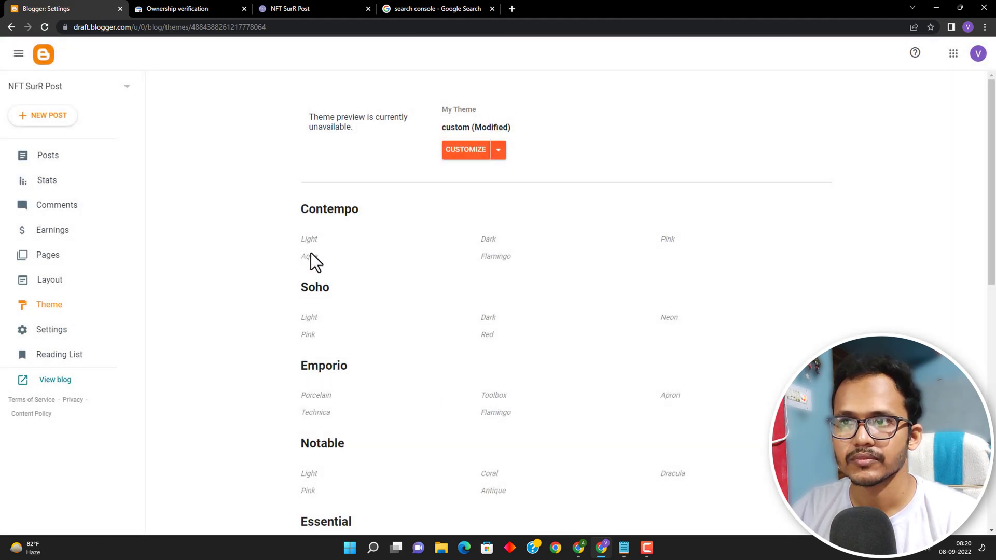
click(498, 152)
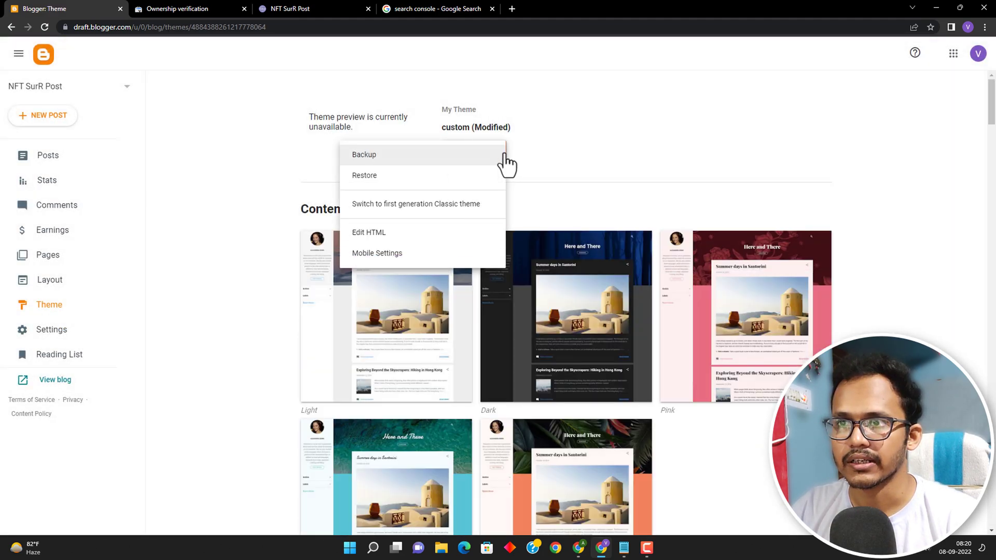
click(427, 238)
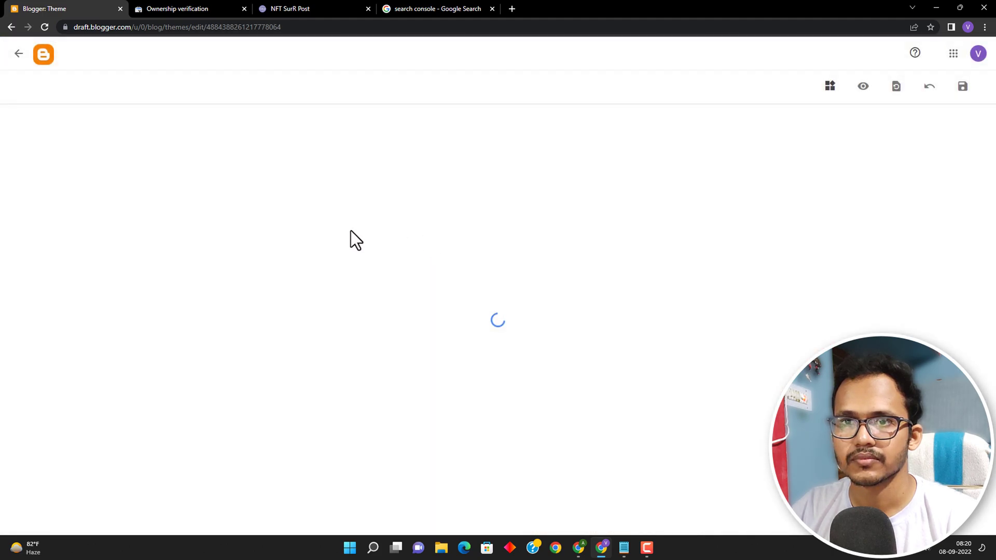
Step: Paste the copied google-site-verification meta tag on its own line below the opening head tag and save the theme
click(90, 195)
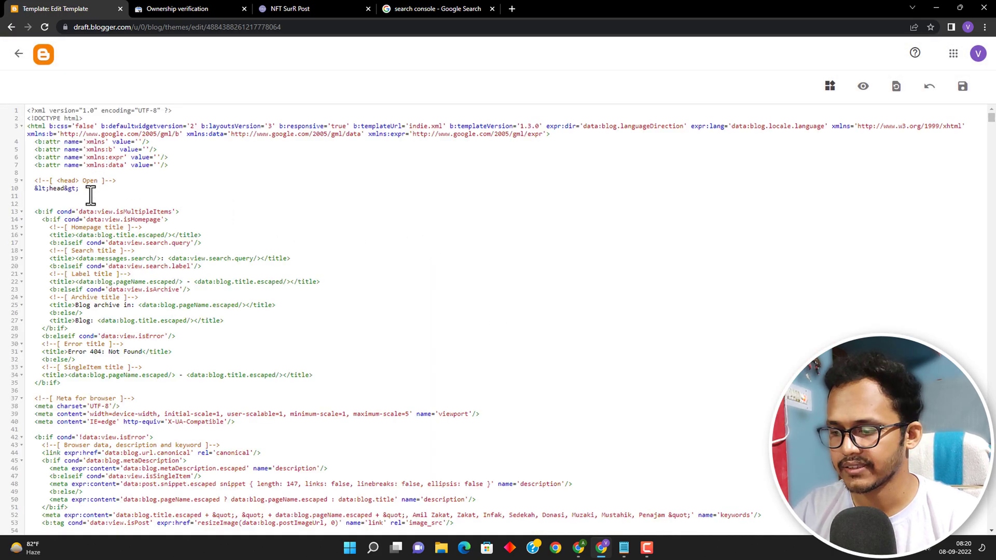
key(Return)
key(Return)
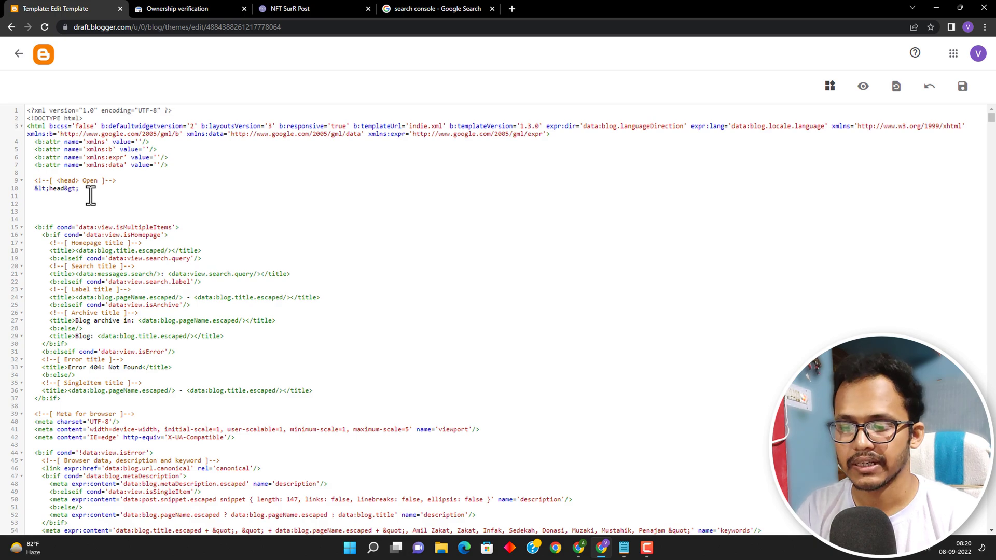
key(ctrl+v)
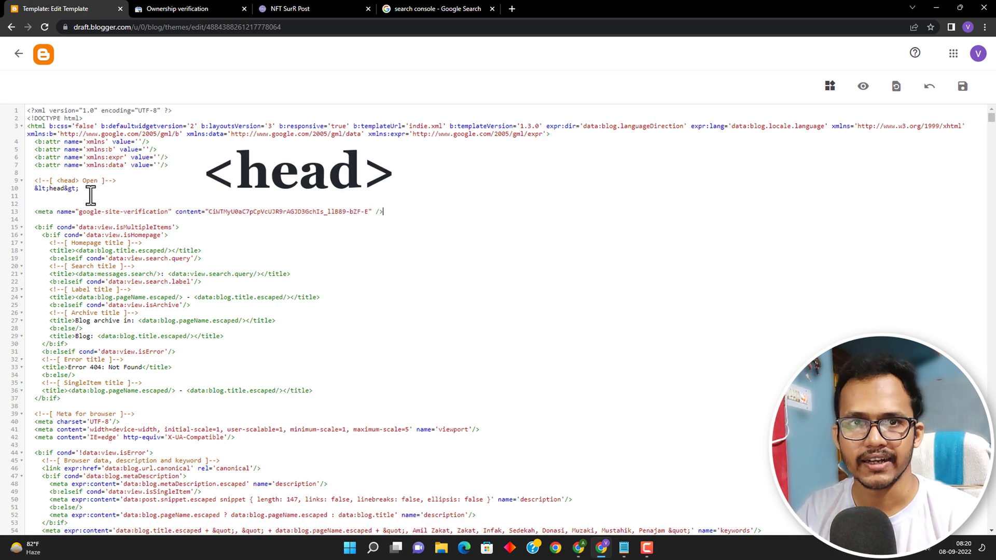
click(962, 93)
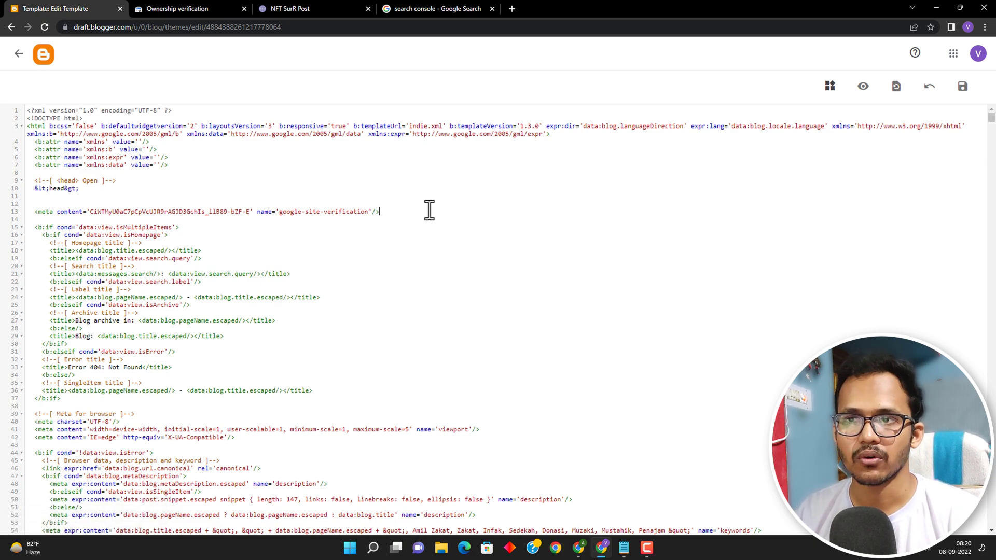
Step: Leave the theme editor, return to Search Console and verify ownership with the HTML tag method
click(16, 56)
click(209, 6)
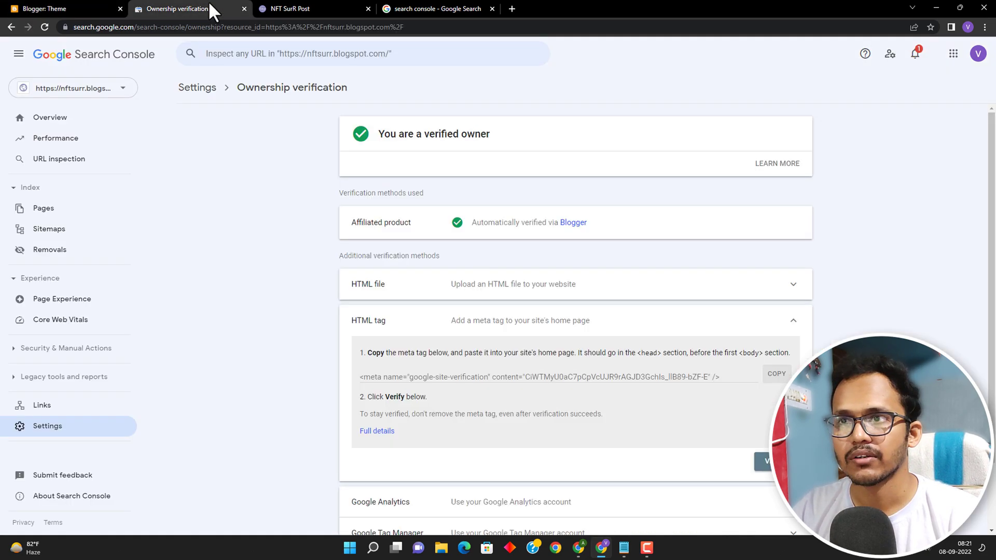
click(762, 461)
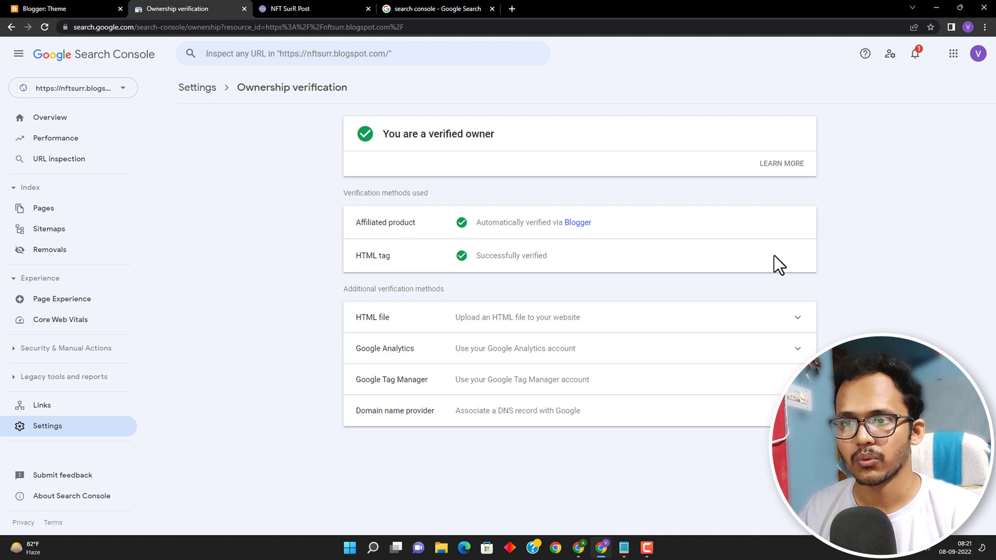
Step: Review the instructions for the HTML file and Domain name provider verification methods, collapsing each section again
click(744, 324)
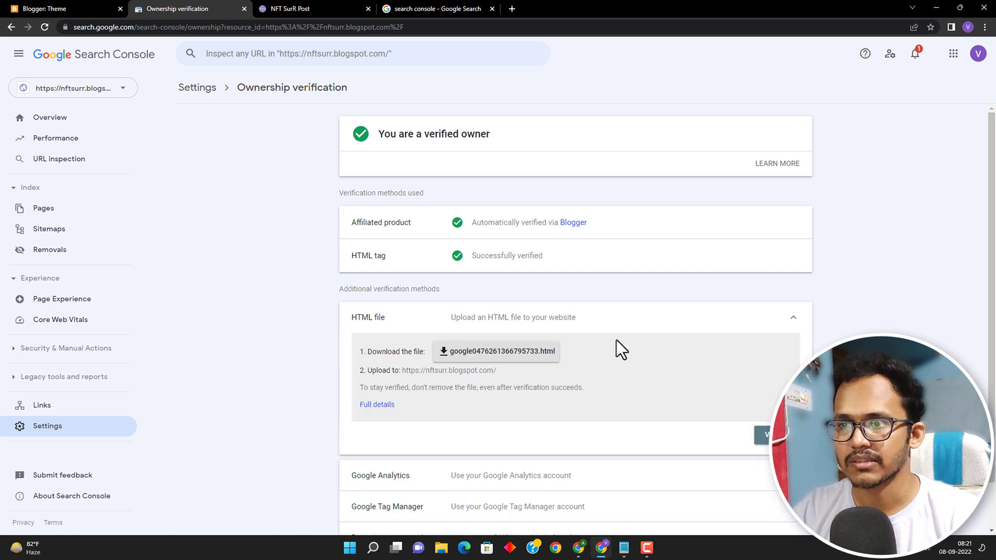
click(675, 319)
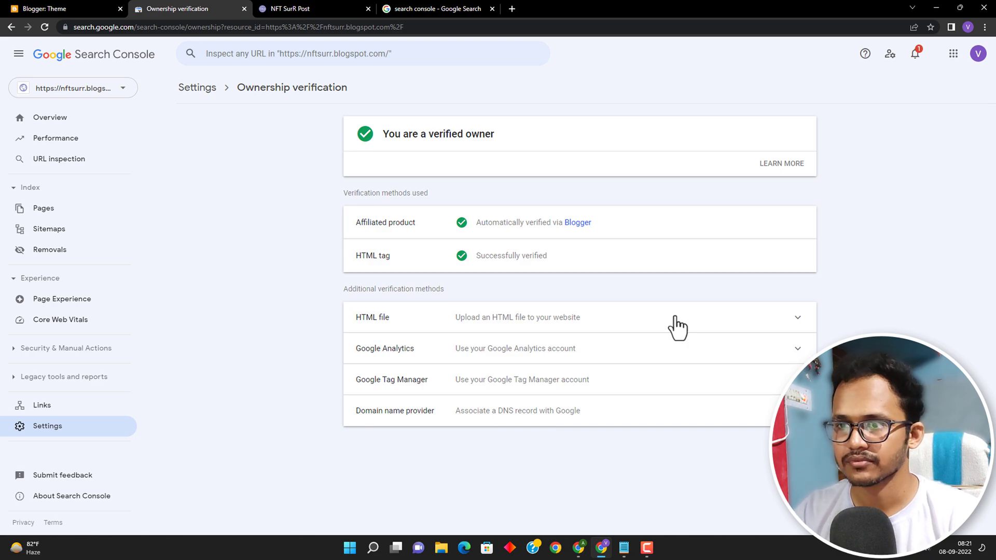
click(705, 417)
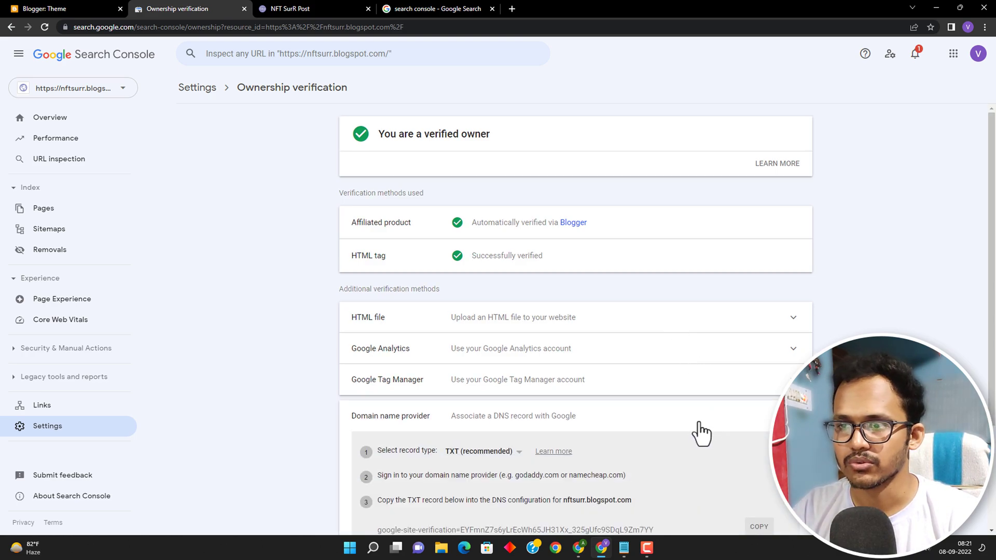
scroll(702, 433, down, 3)
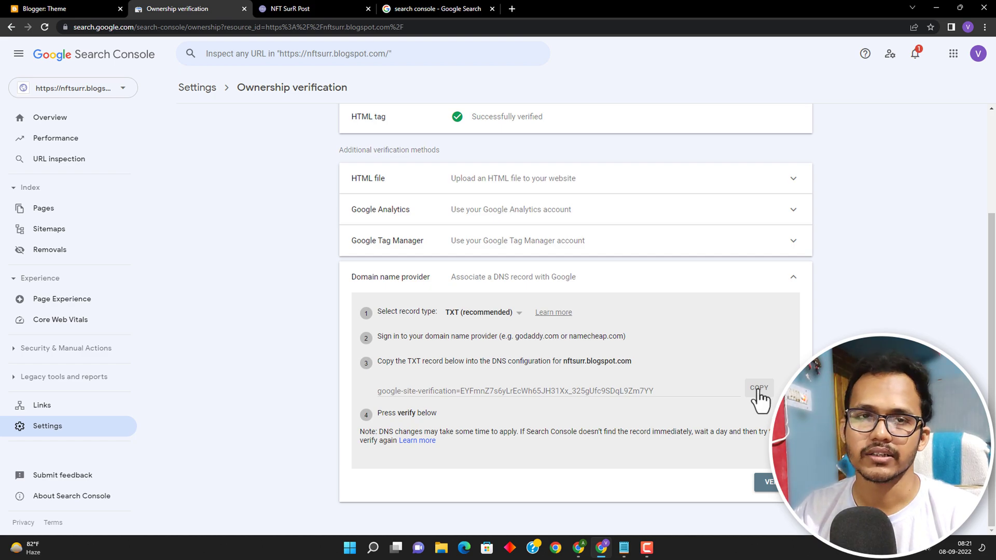
scroll(773, 384, up, 1)
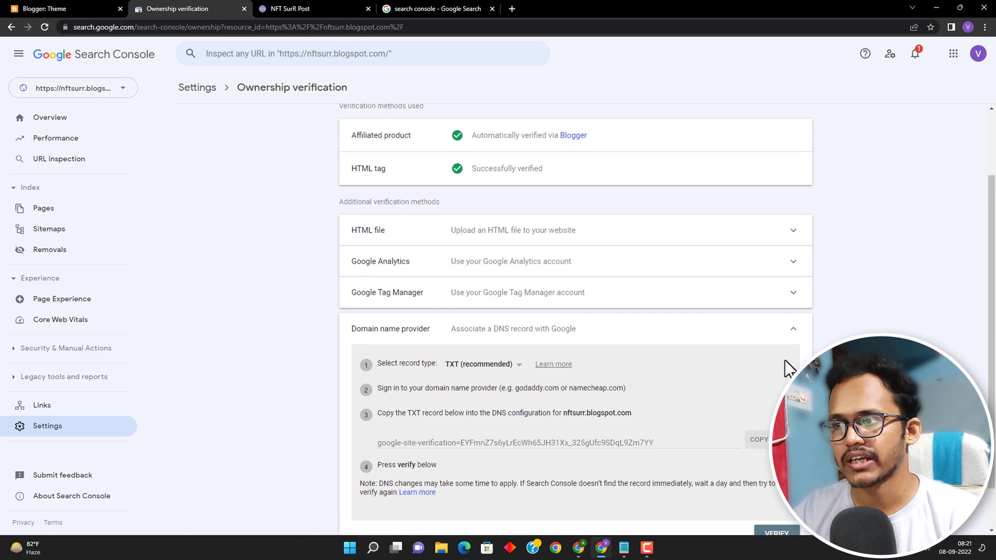
click(790, 328)
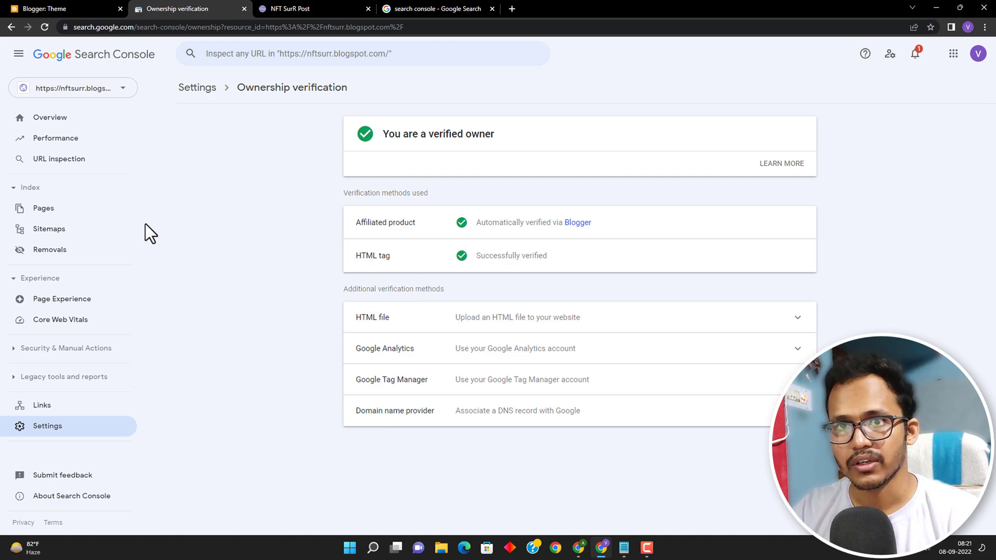
Step: Open the property's Sitemaps page and copy the sitemap.xml ending from the first sitemap address in Notepad
click(64, 123)
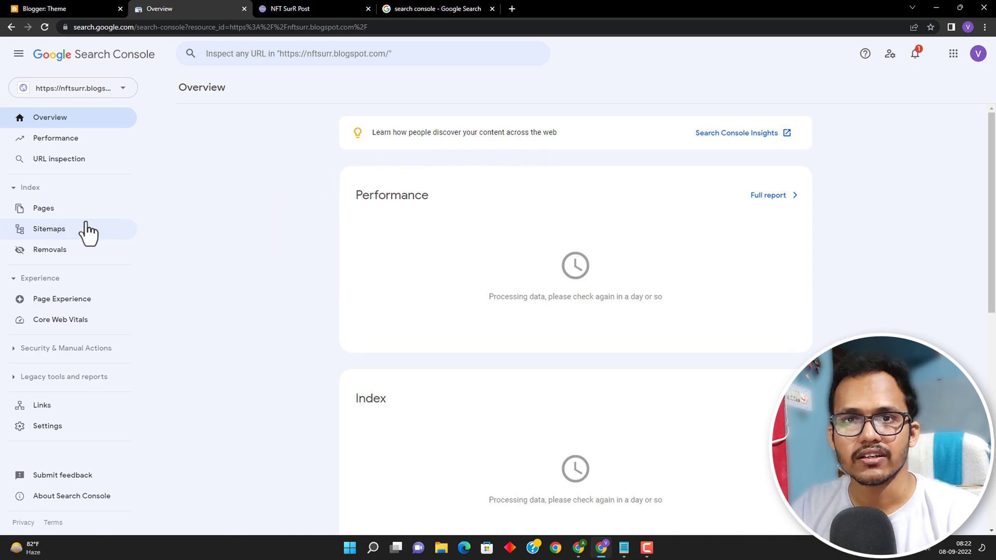
click(66, 231)
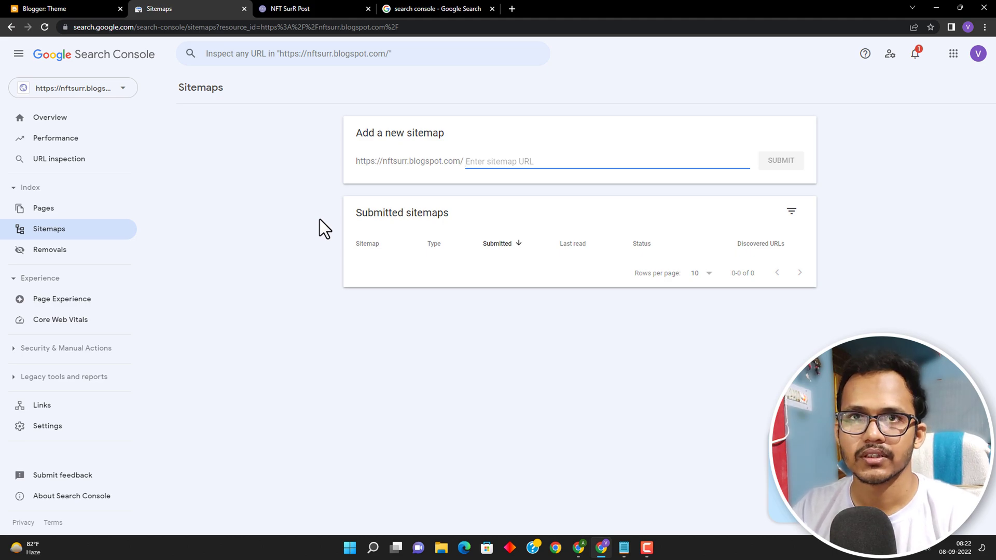
click(623, 548)
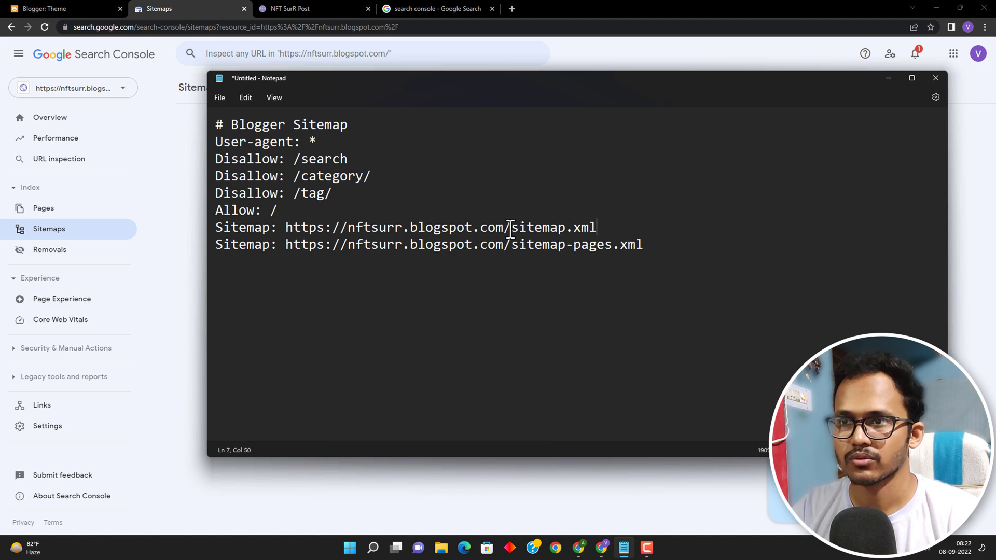
drag(510, 226, 598, 224)
right_click(569, 226)
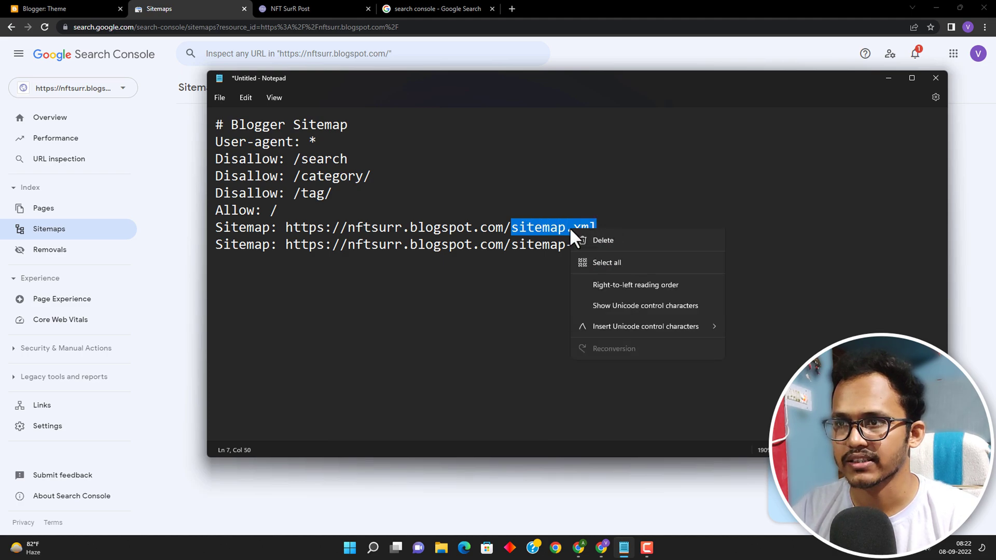
click(604, 281)
click(888, 77)
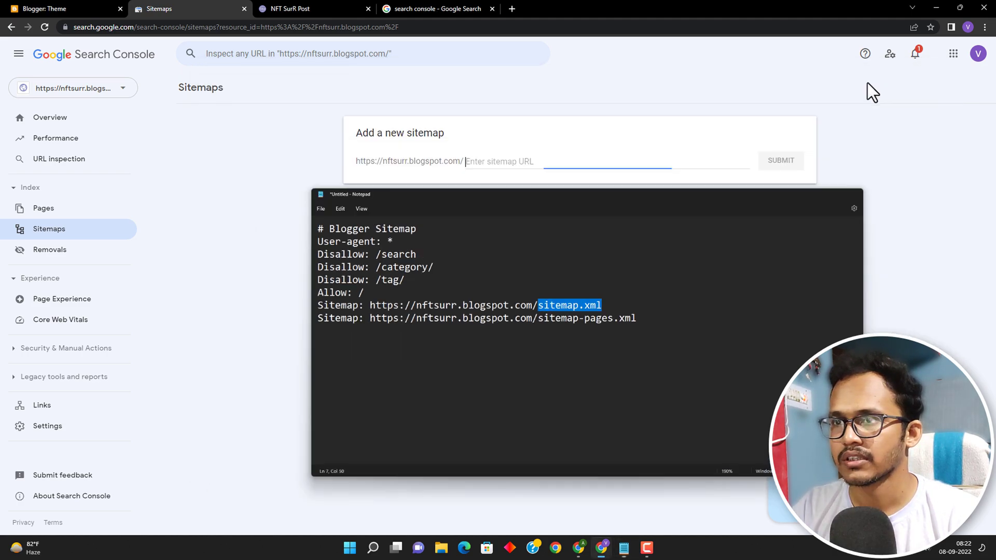
Step: Submit sitemap.xml as a new sitemap for the property and dismiss the confirmation
click(514, 156)
right_click(514, 155)
click(542, 241)
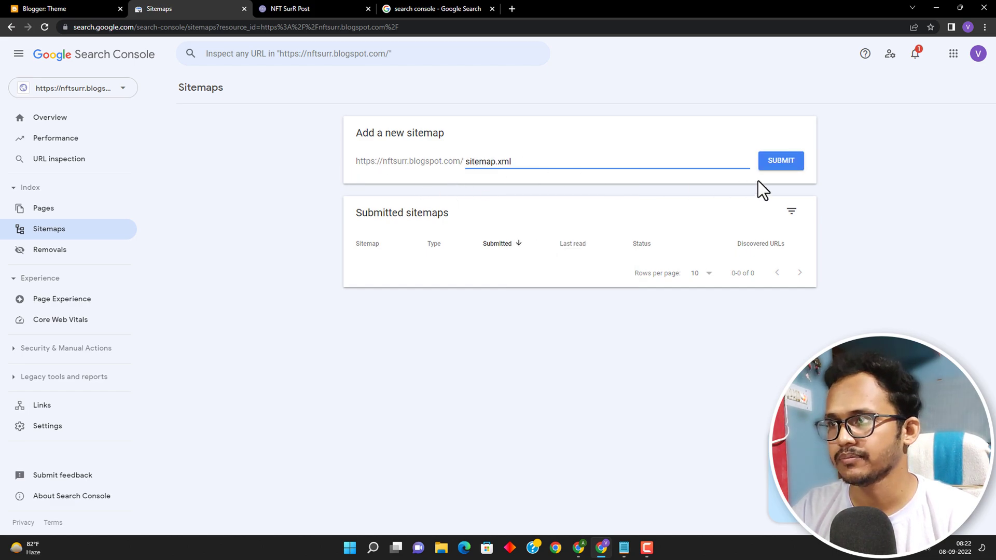
click(781, 168)
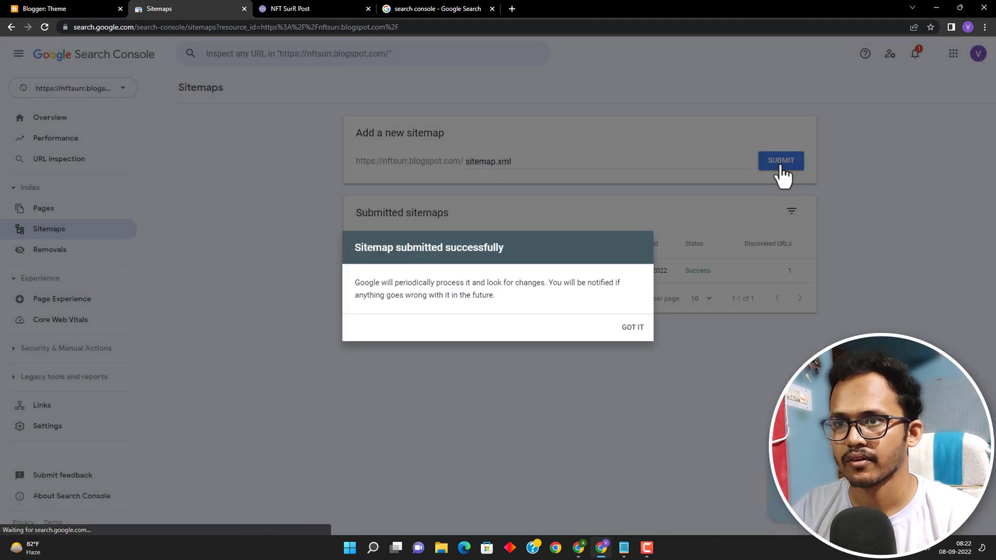
click(641, 328)
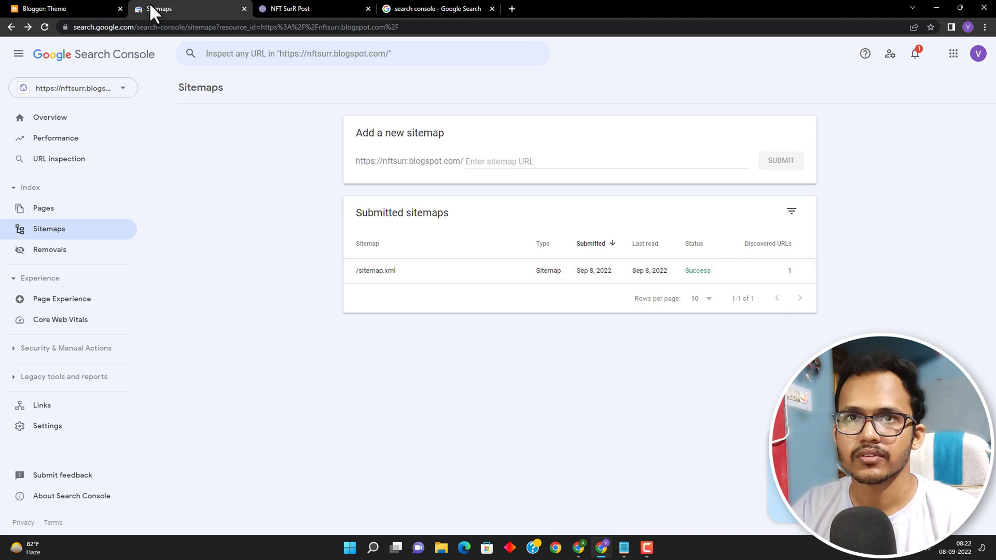
Step: Check the blog's list of posts in Blogger and return to the Sitemaps page in Search Console
click(44, 8)
click(92, 162)
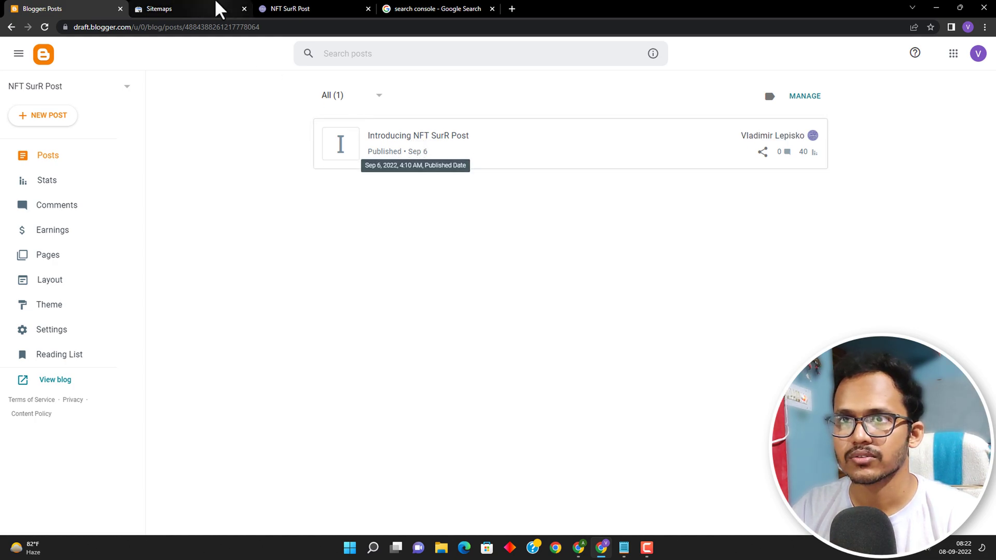
click(215, 8)
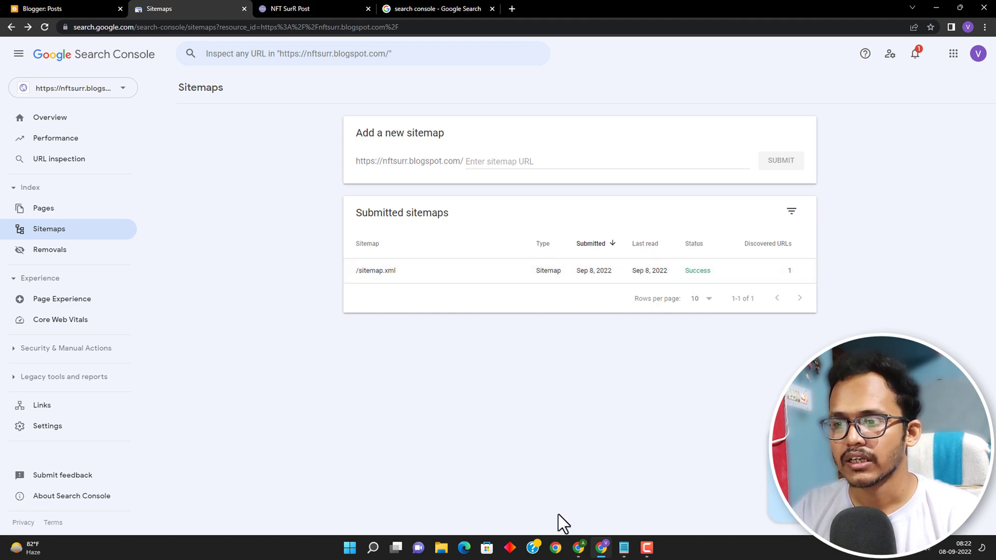
Step: Copy the sitemap-pages.xml ending from the second sitemap address in Notepad and minimize the note
click(623, 547)
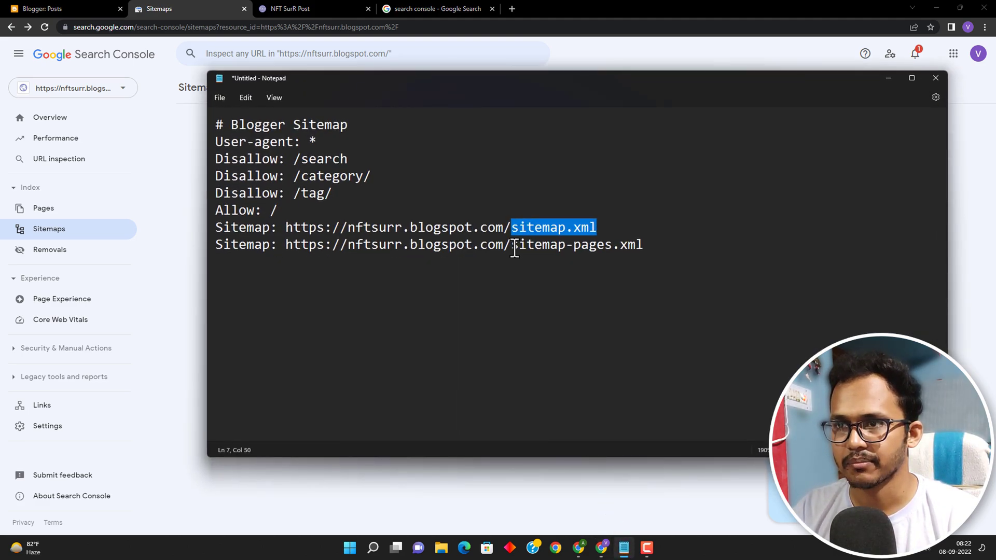
drag(512, 244, 642, 246)
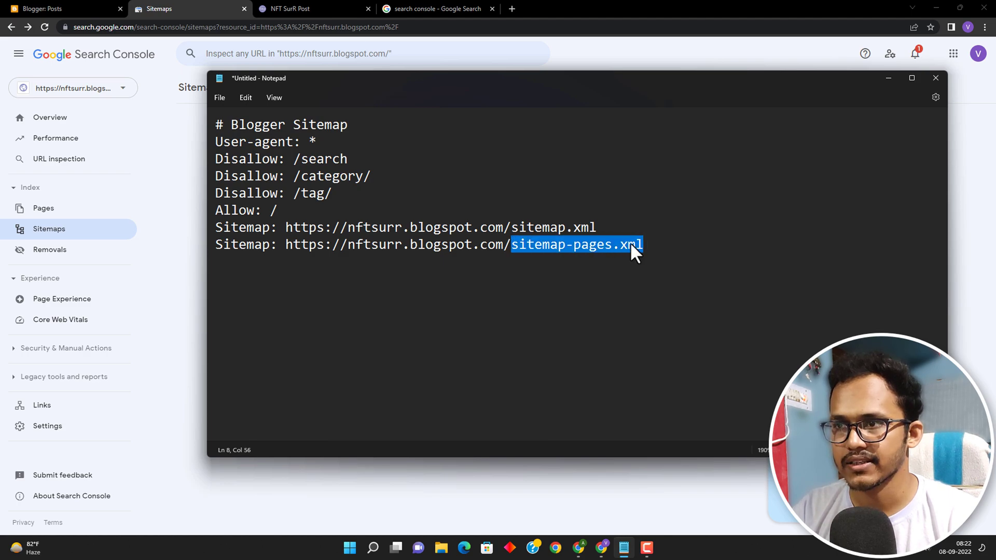
right_click(630, 247)
click(655, 299)
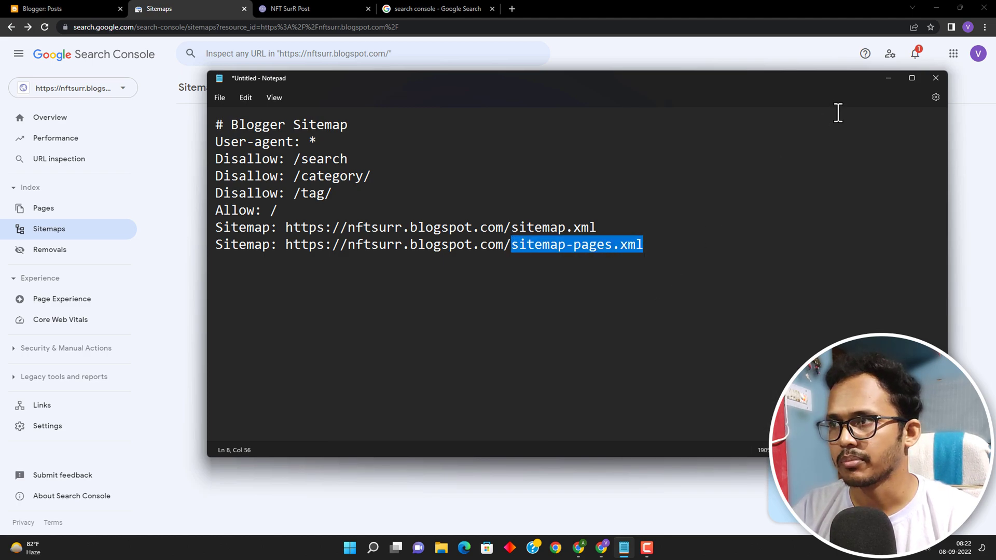
click(888, 79)
Step: Submit sitemap-pages.xml as a second sitemap for the property and dismiss the confirmation
right_click(480, 165)
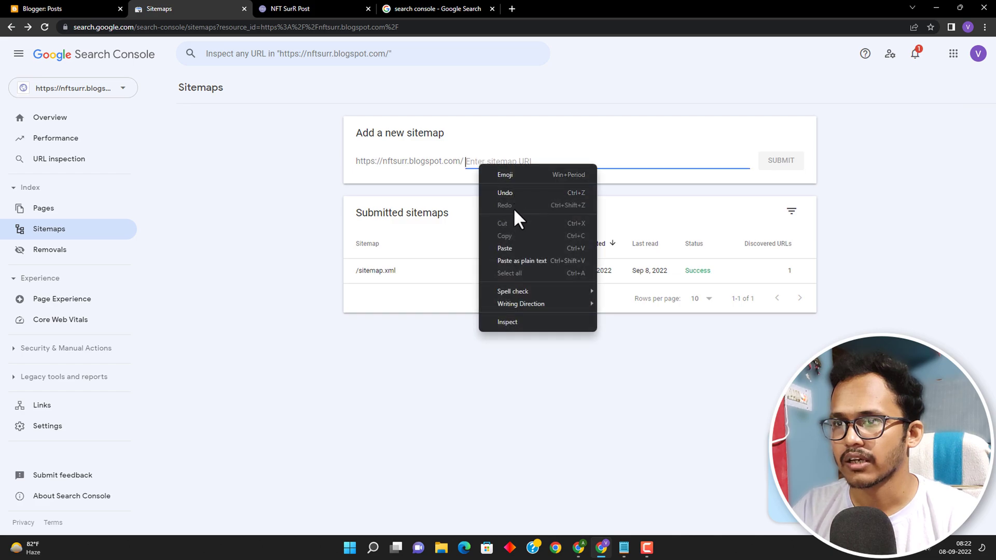
click(512, 247)
click(780, 160)
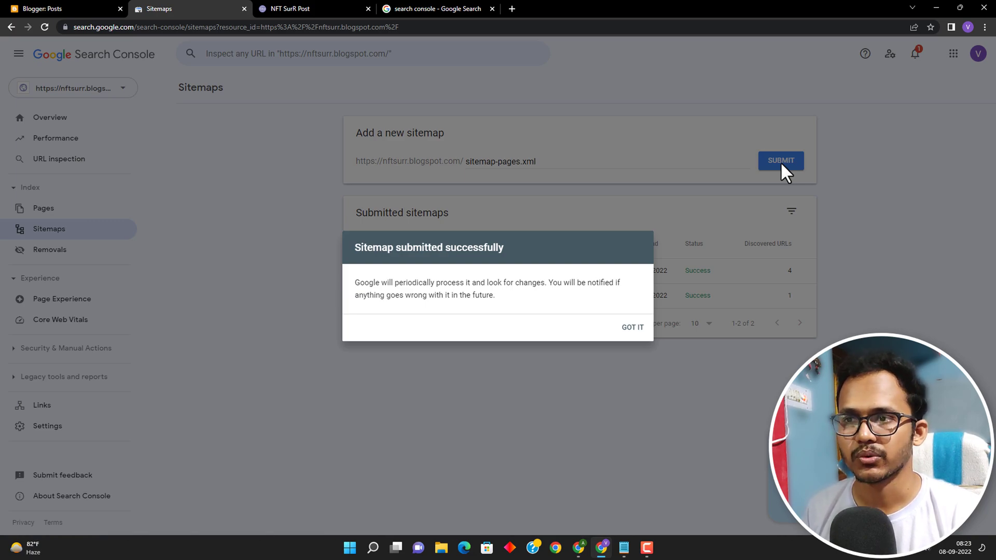
click(632, 329)
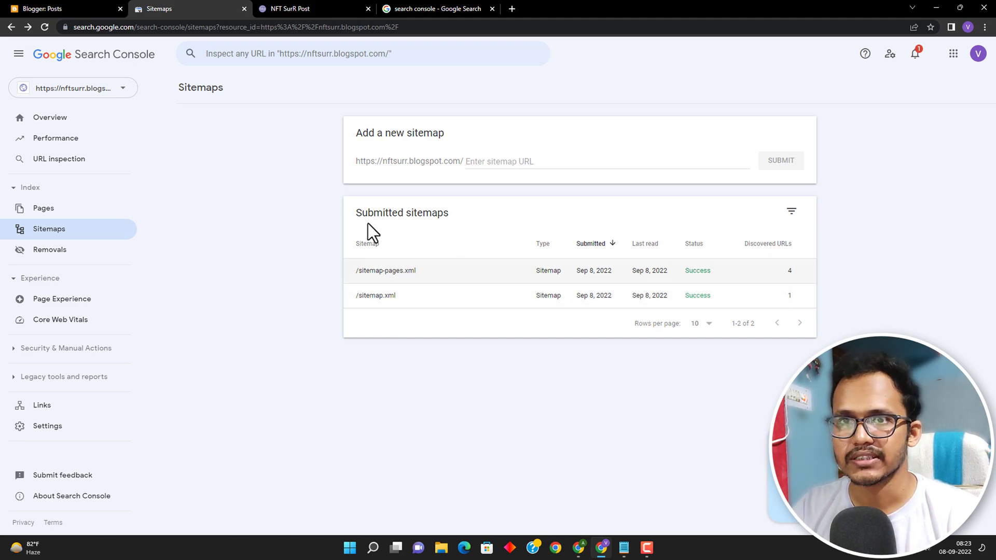
click(99, 126)
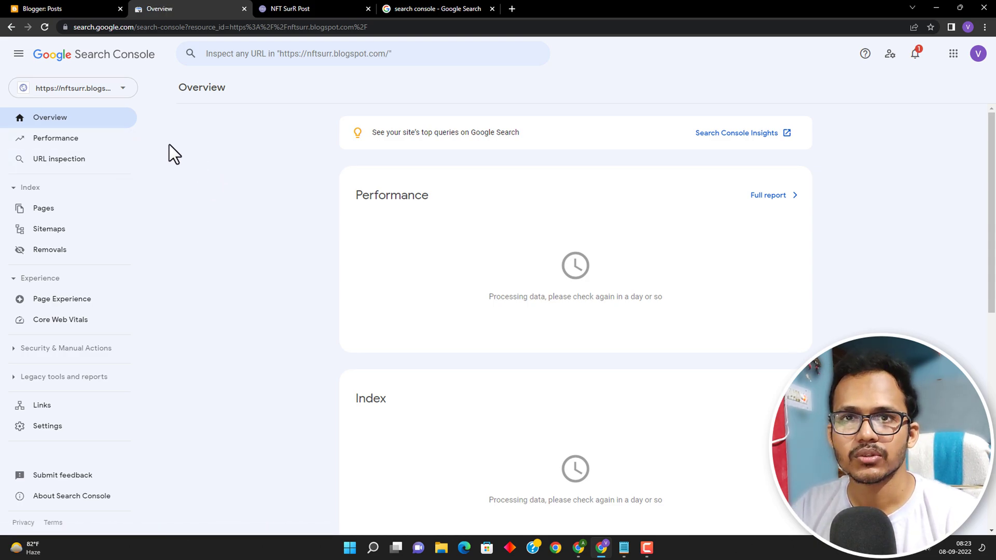
click(72, 161)
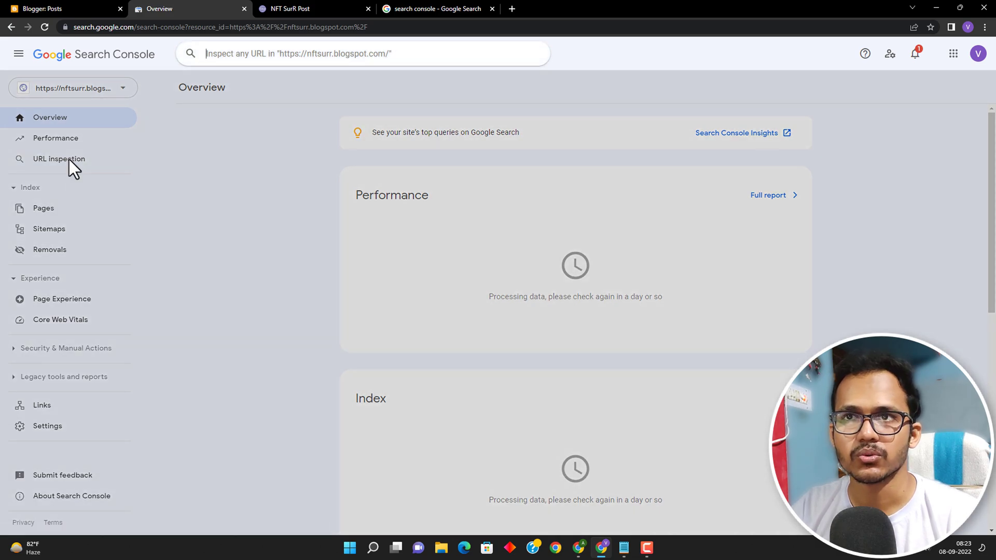
click(275, 9)
click(187, 28)
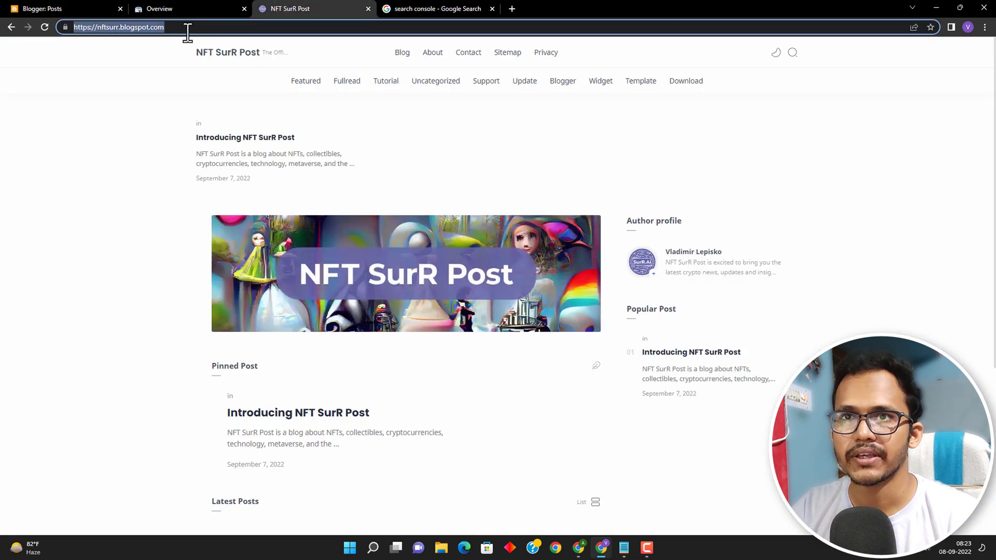
right_click(187, 33)
click(218, 93)
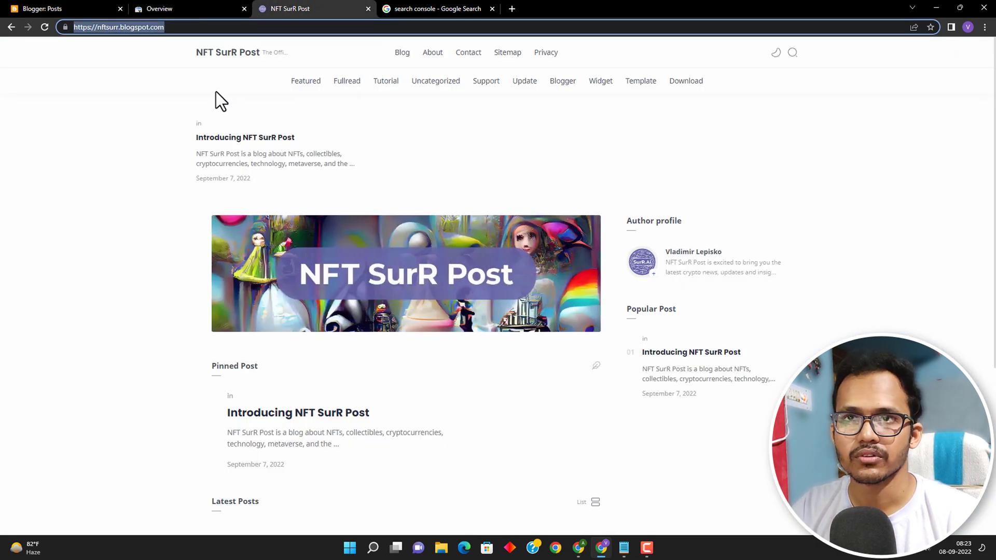
click(179, 9)
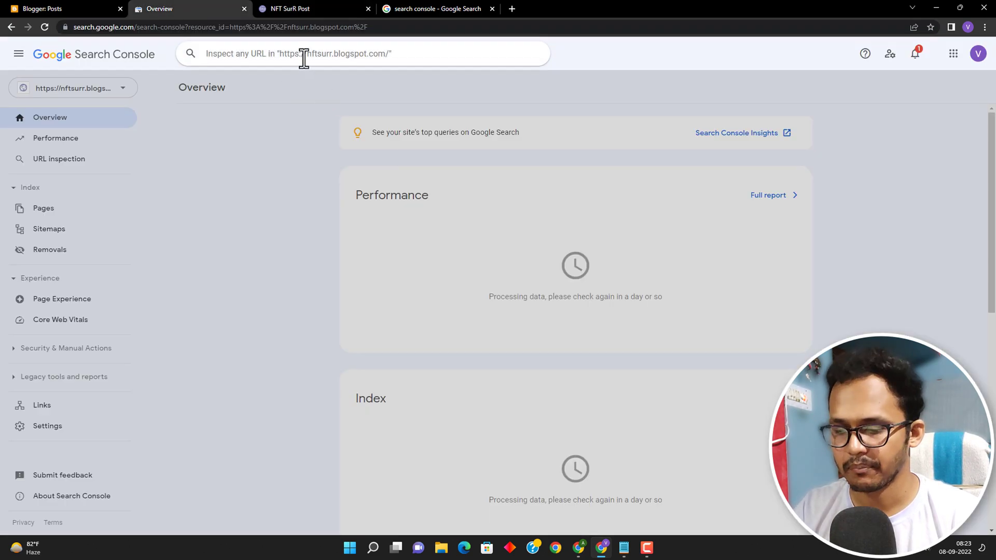
key(ctrl+v)
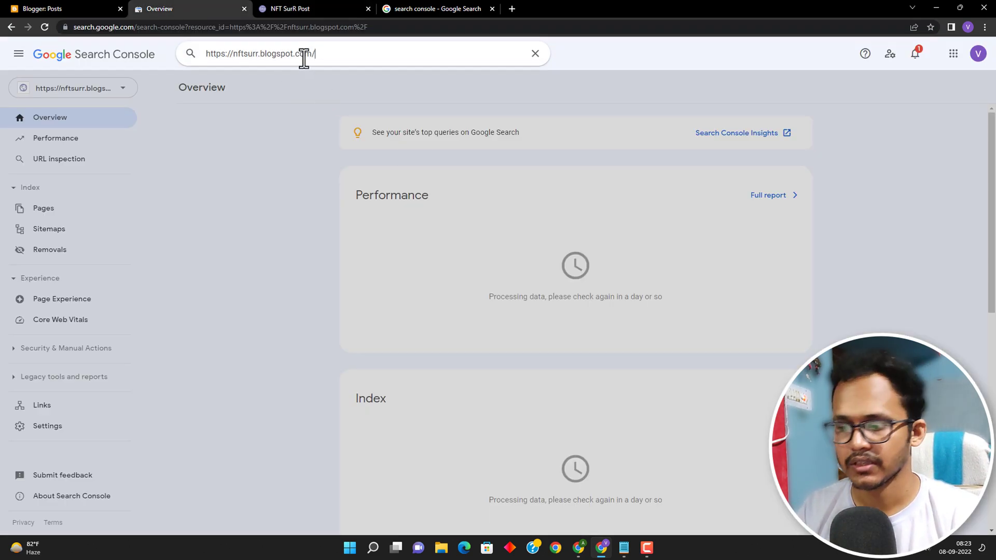
key(Return)
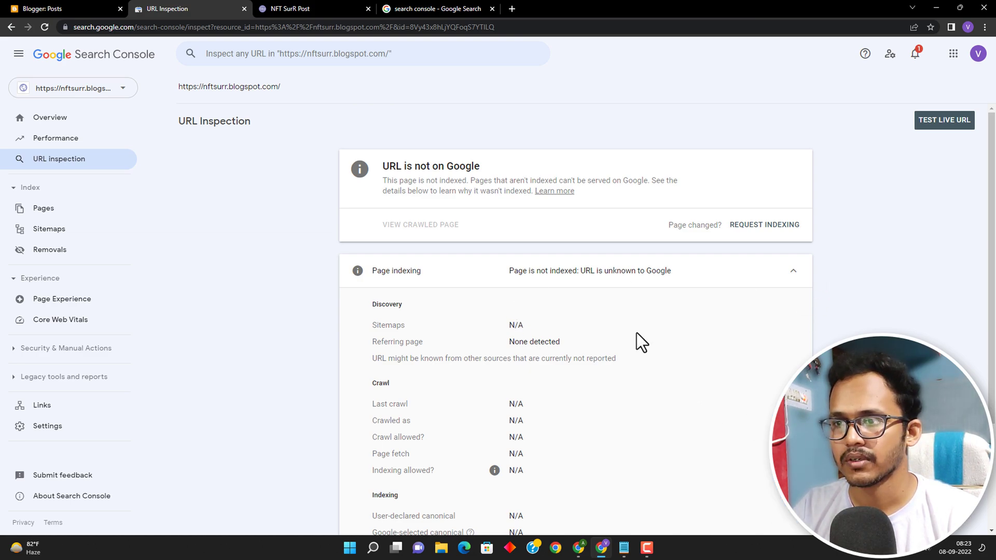
Step: Review and collapse the page indexing details, request indexing for the homepage URL, and dismiss the confirmation
scroll(611, 311, down, 3)
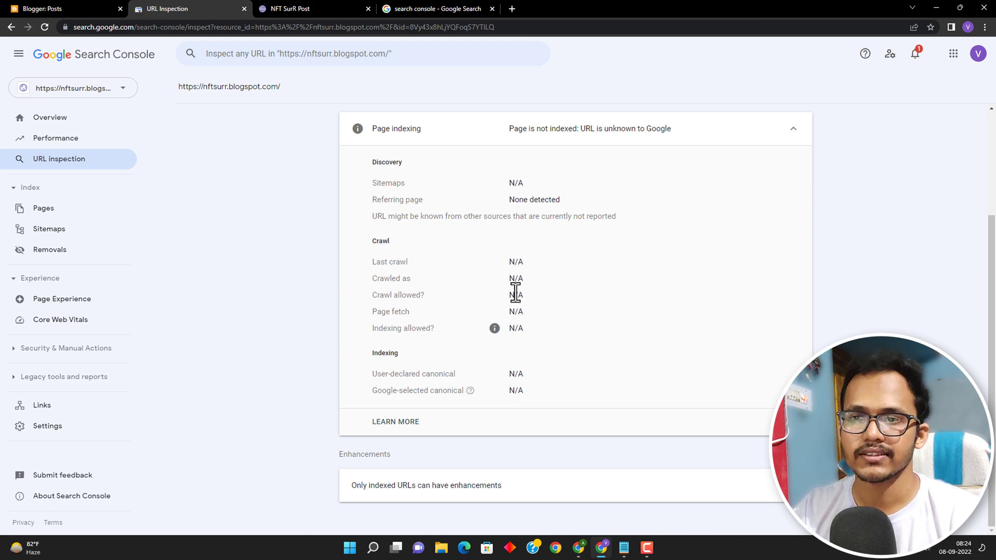
scroll(546, 300, up, 3)
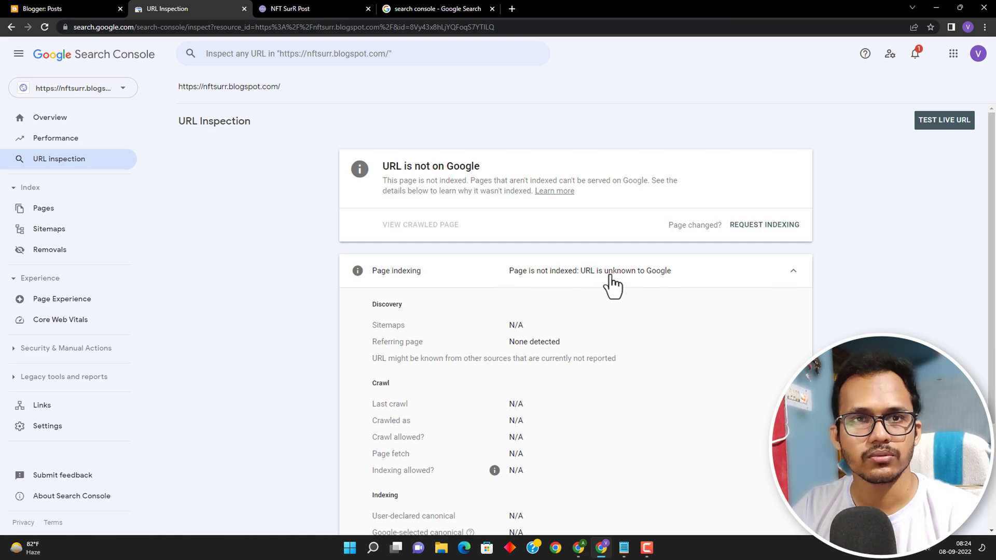
click(794, 273)
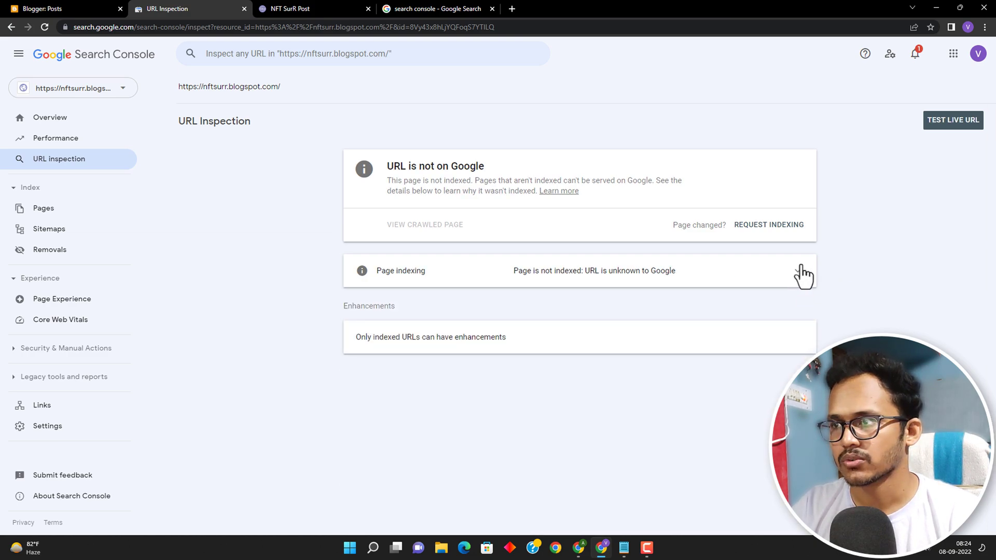
click(778, 228)
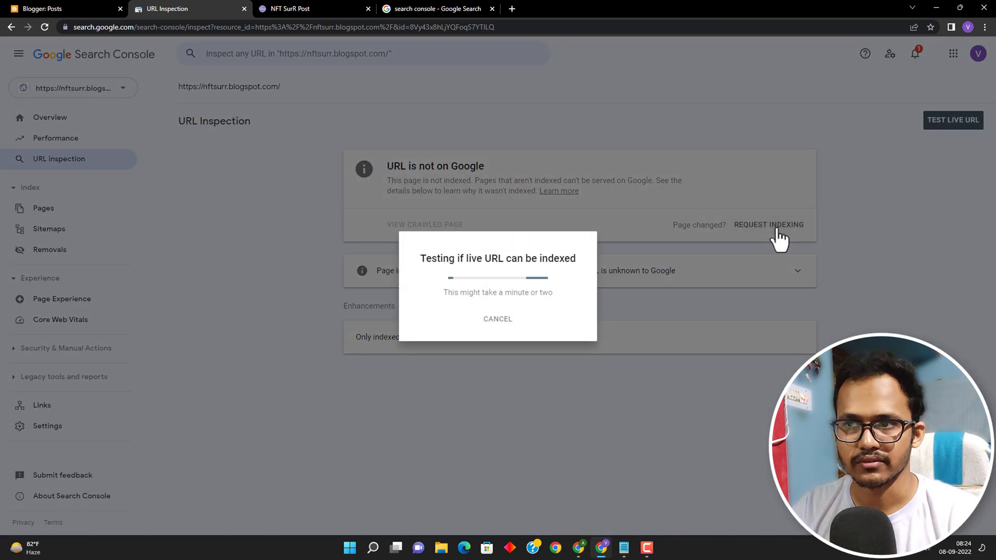
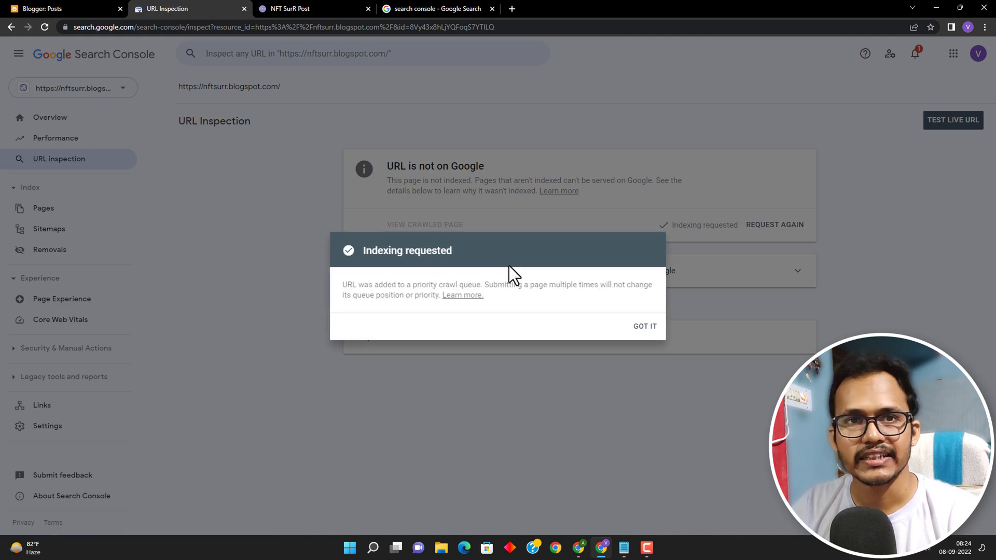
click(648, 327)
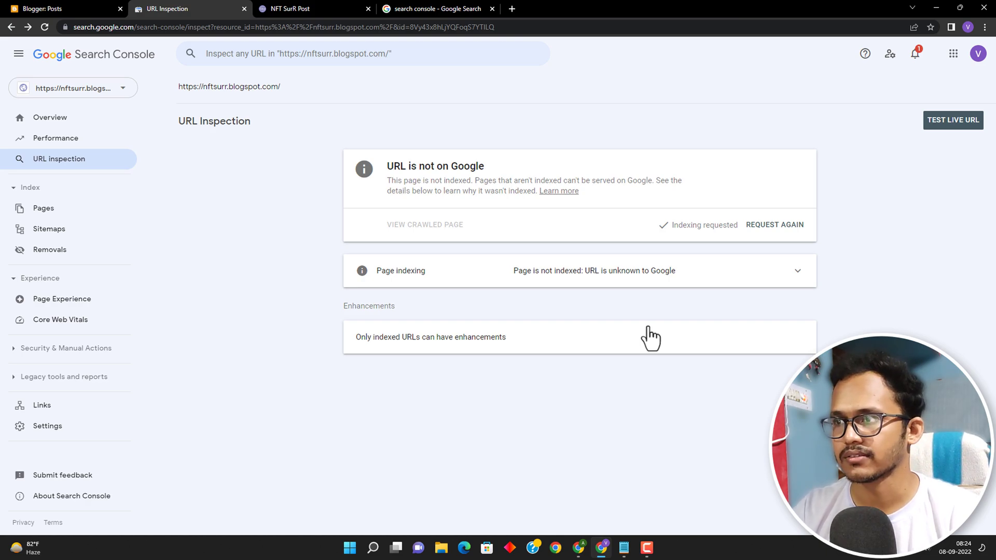
Step: Run a live test of the homepage URL and expand its page availability details
click(963, 125)
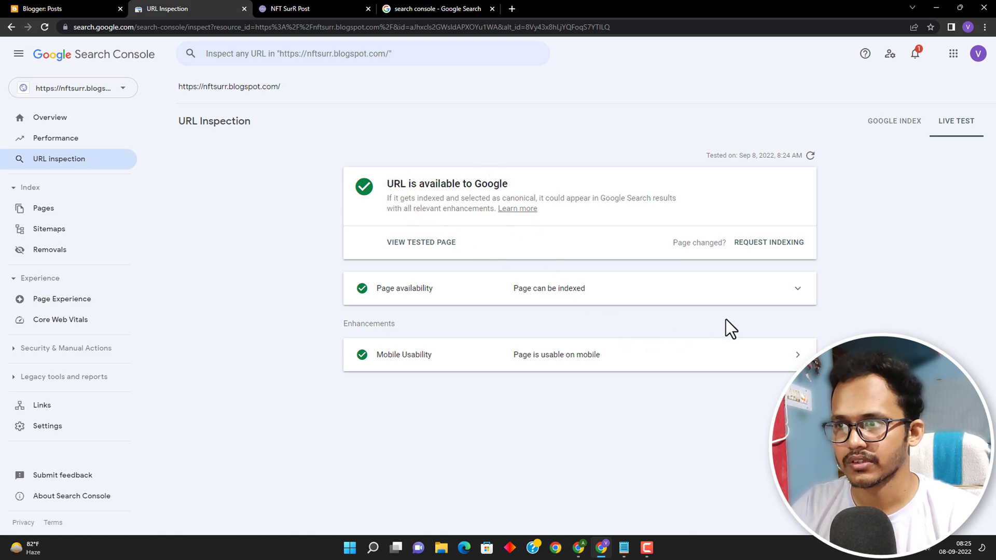
click(796, 289)
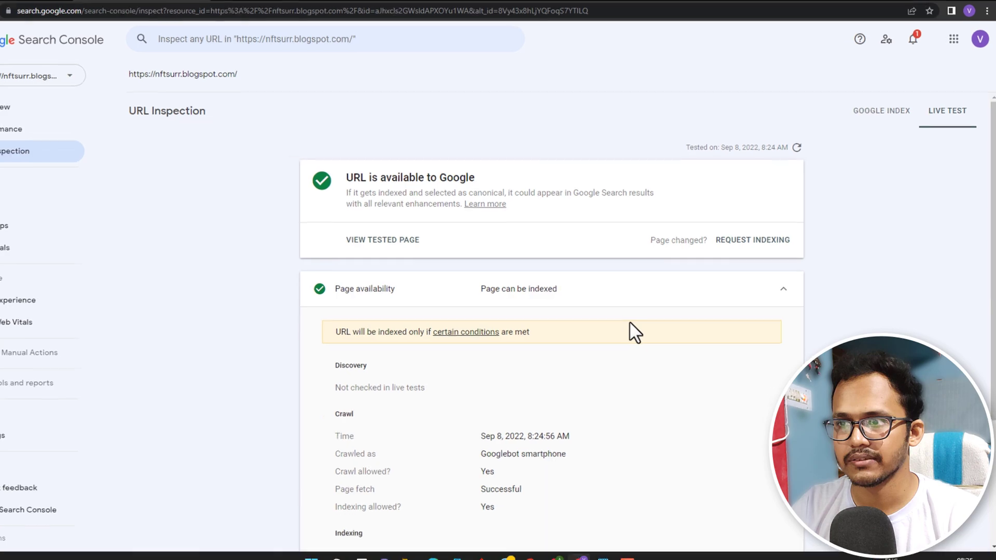
scroll(634, 332, down, 2)
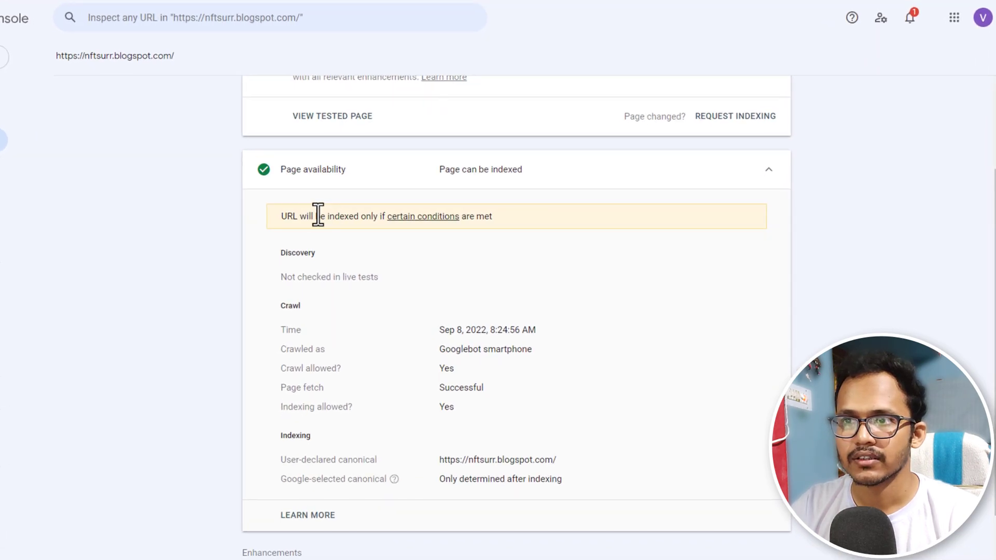
Step: Open the help article on the conditions for indexing and read its explanation of the live test results
click(423, 218)
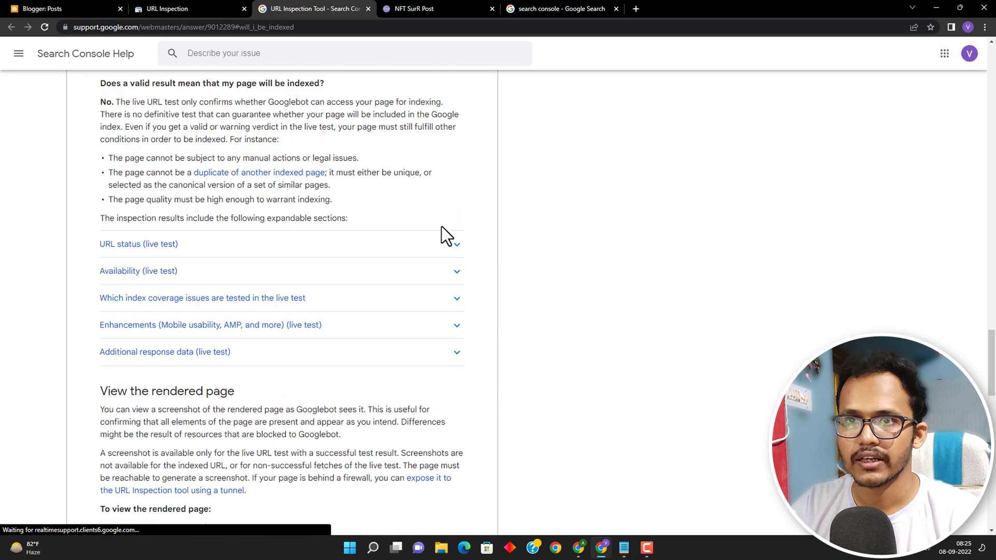
scroll(460, 213, up, 11)
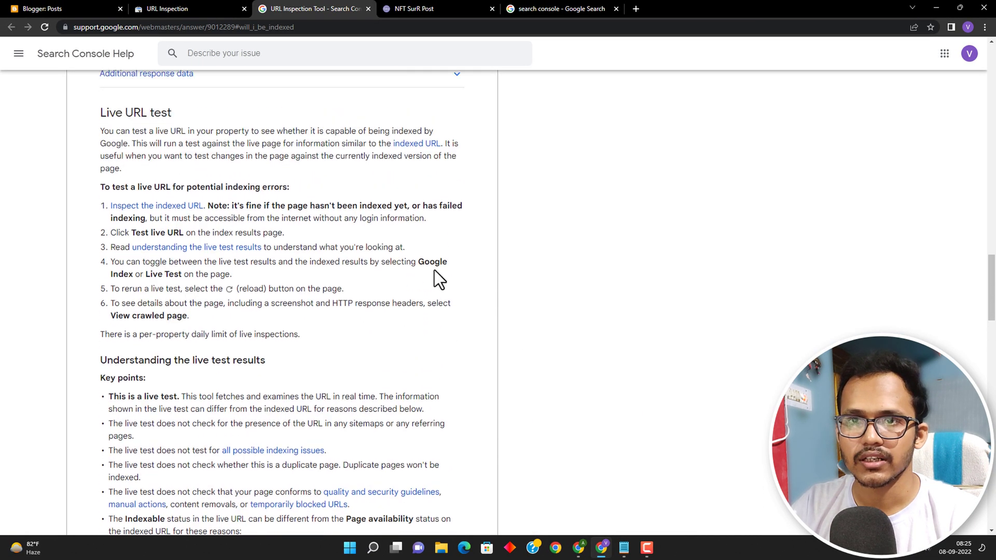
scroll(408, 224, down, 3)
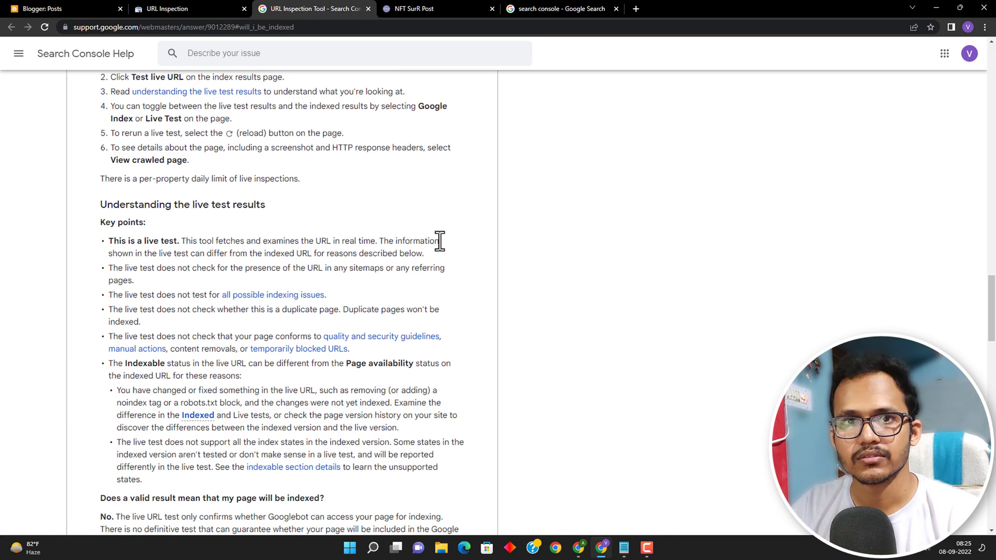
scroll(440, 241, down, 2)
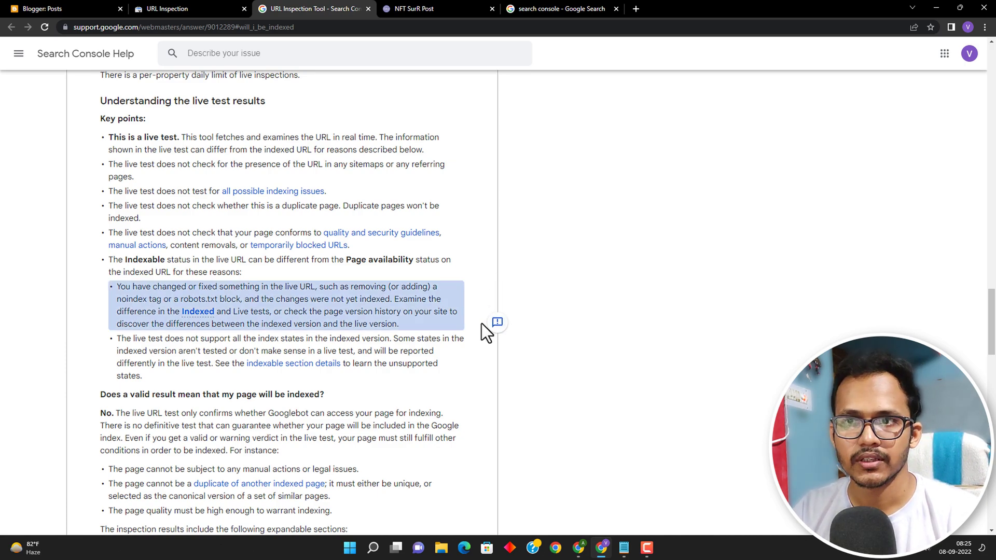
scroll(542, 310, down, 2)
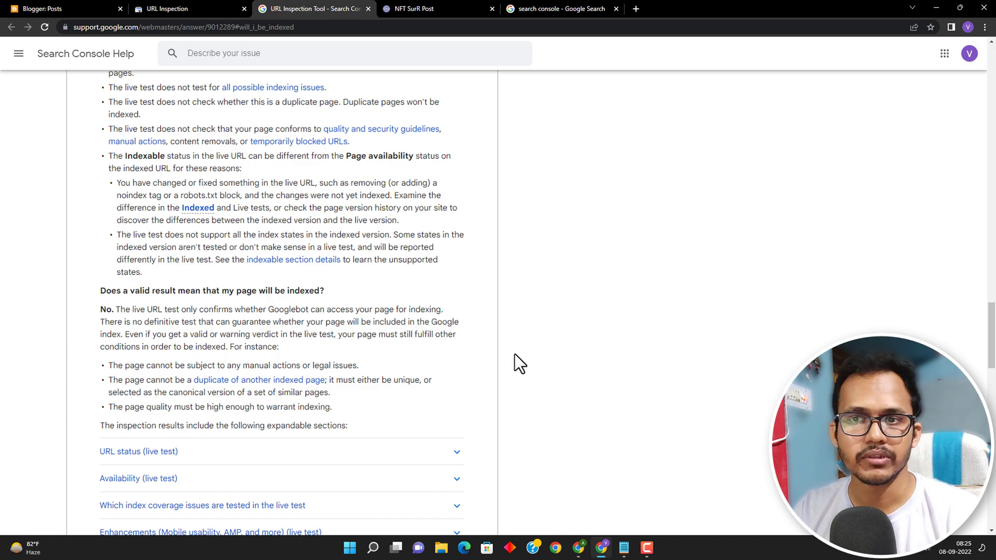
scroll(514, 354, down, 1)
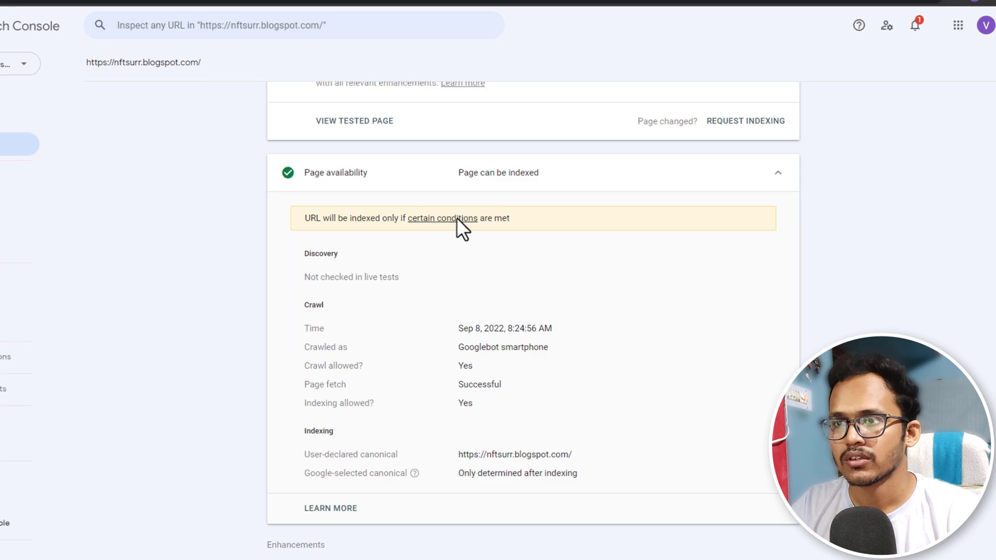
Step: Examine the live test's crawl permission, user-declared canonical and Google-selected canonical entries
scroll(457, 290, down, 1)
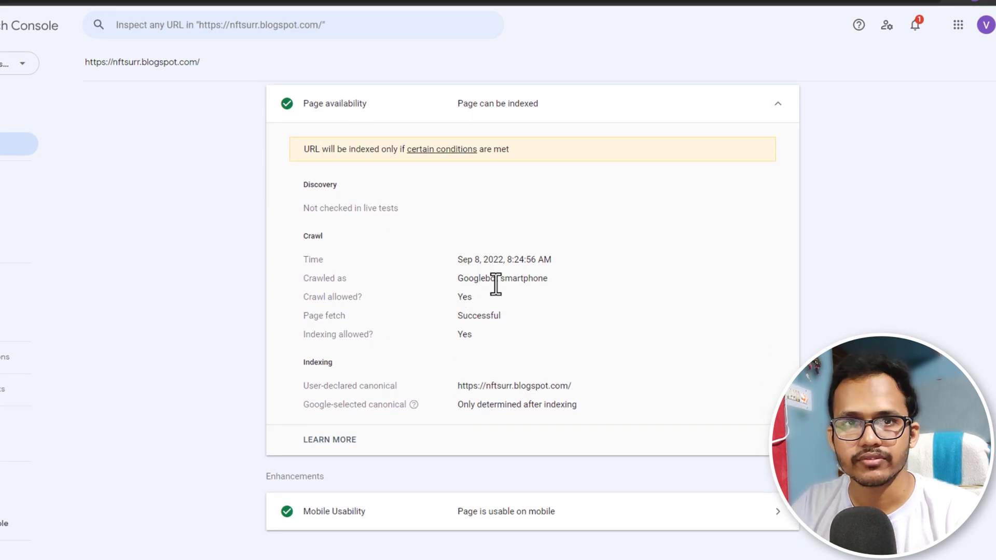
double_click(461, 296)
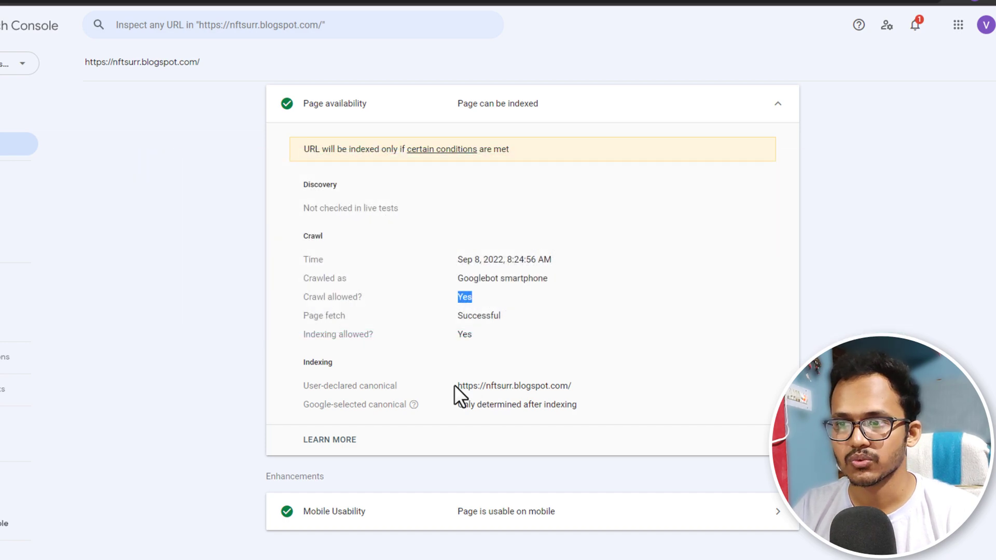
drag(458, 386, 567, 388)
click(578, 387)
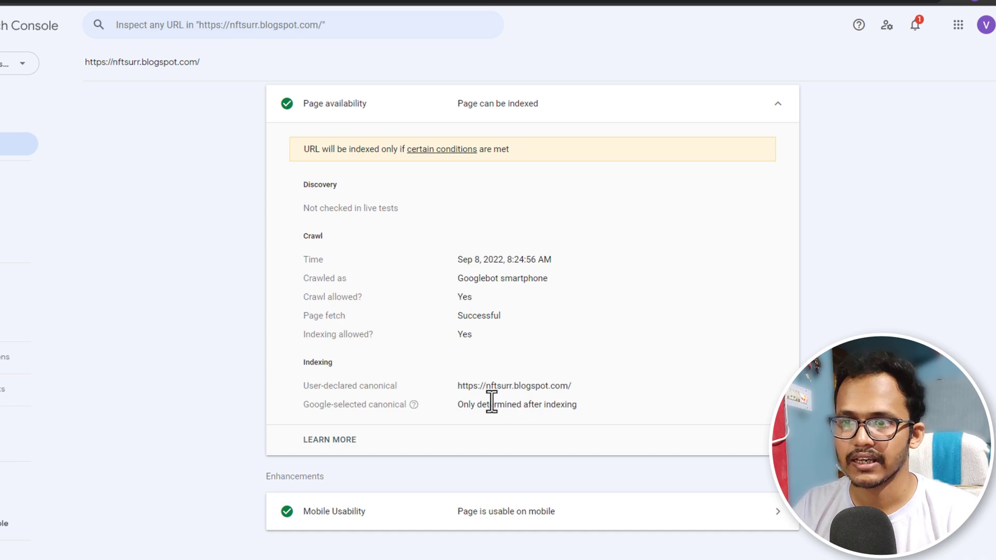
mouse_move(411, 409)
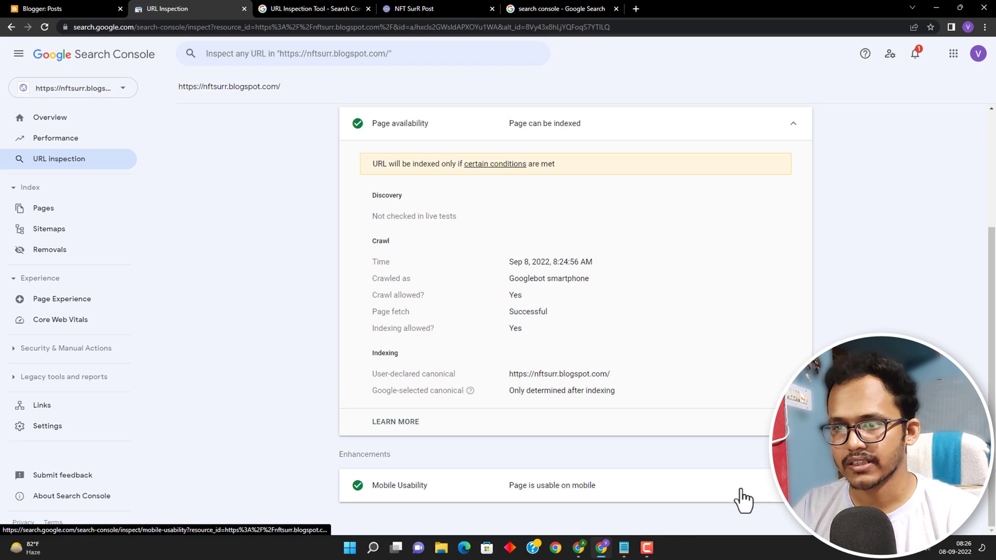
Step: Open the Mobile Usability result, expand its crawl details and view the HTTP response
click(742, 498)
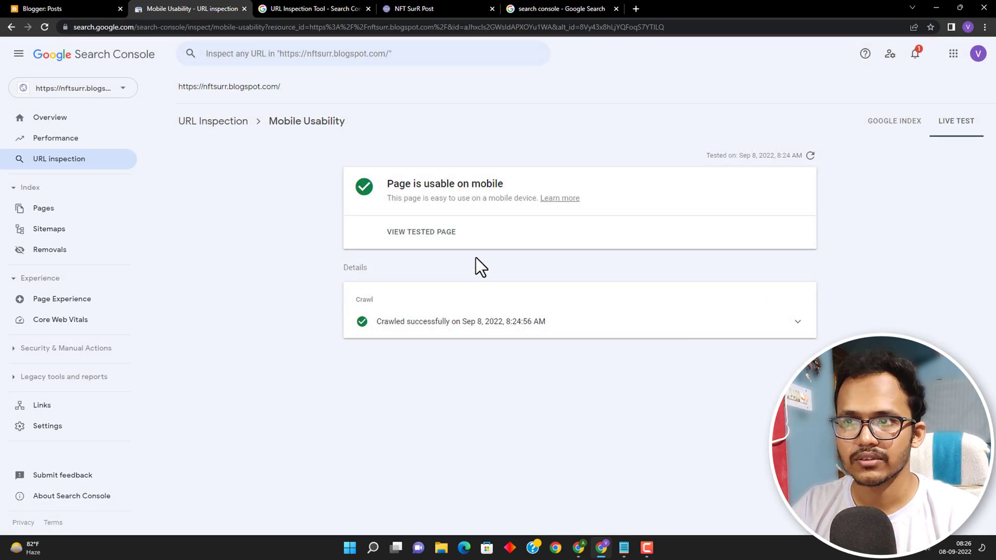
click(677, 323)
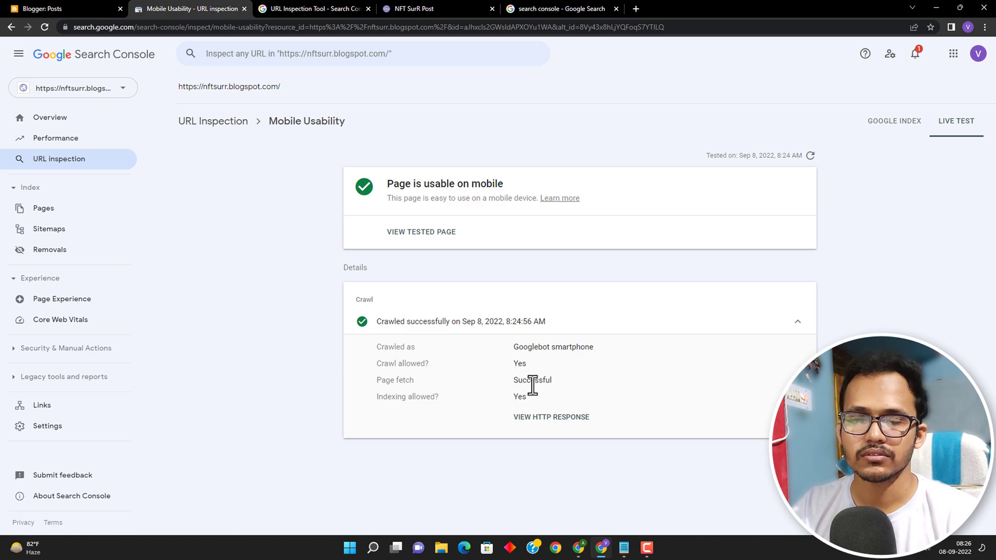
click(561, 416)
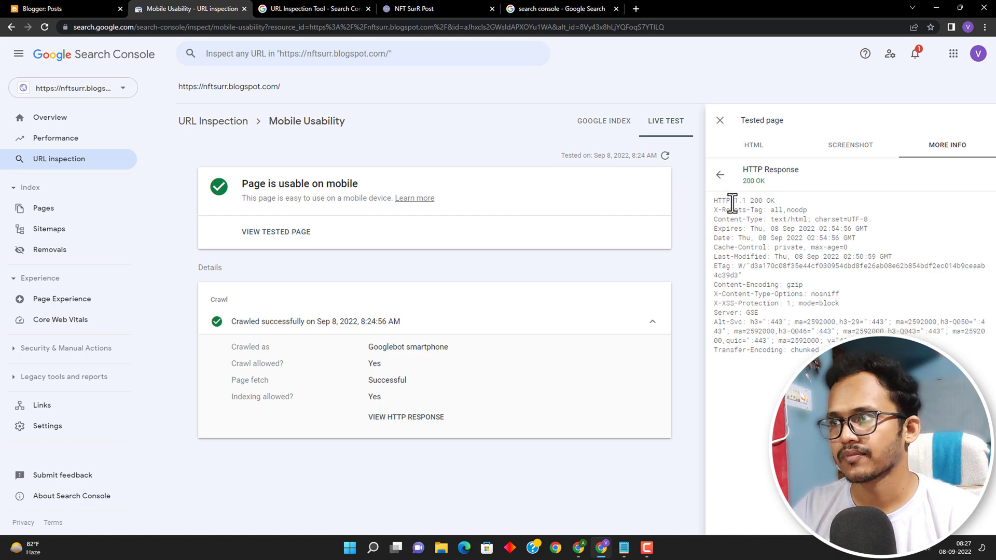
Step: View the rendered mobile screenshot of the tested page from start to end
click(862, 152)
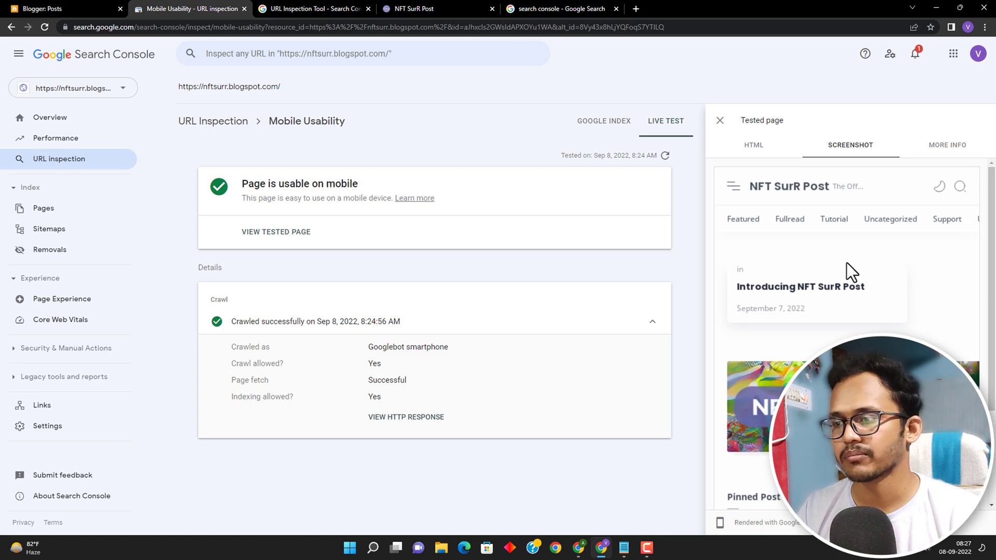
scroll(849, 311, down, 2)
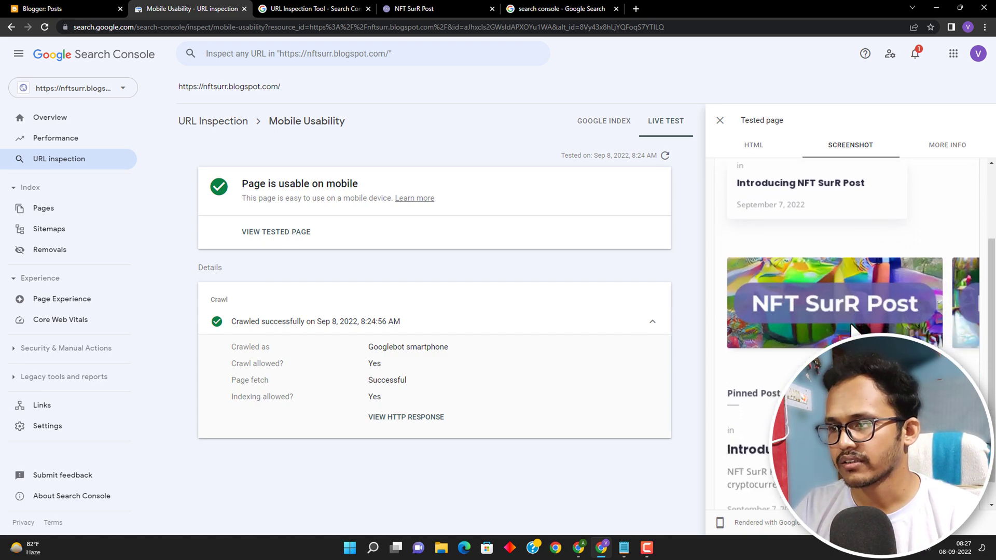
scroll(849, 322, down, 1)
scroll(849, 322, up, 3)
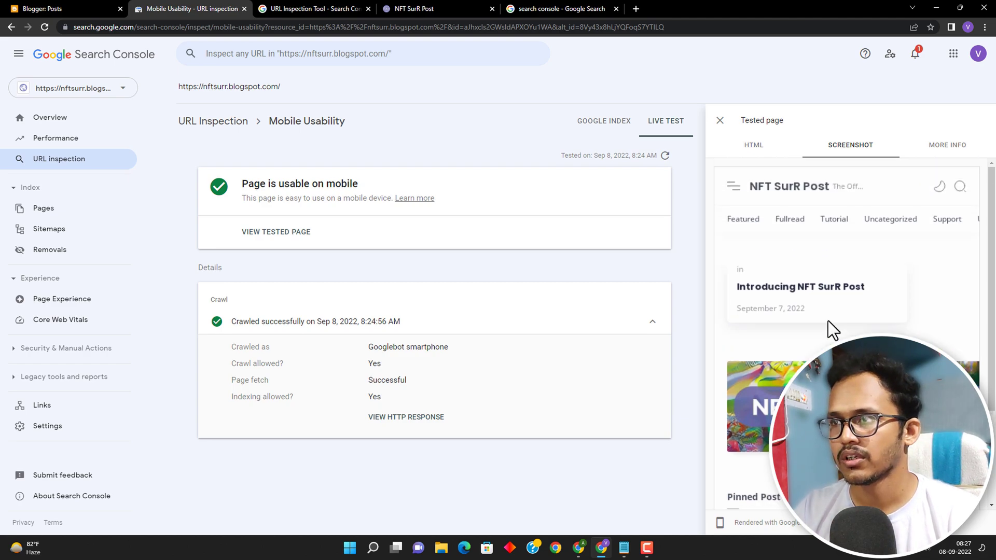
Step: Examine the tested page's HTML, highlight the google-site-verification meta tag and the title tag in turn, and close the tested page details
click(761, 150)
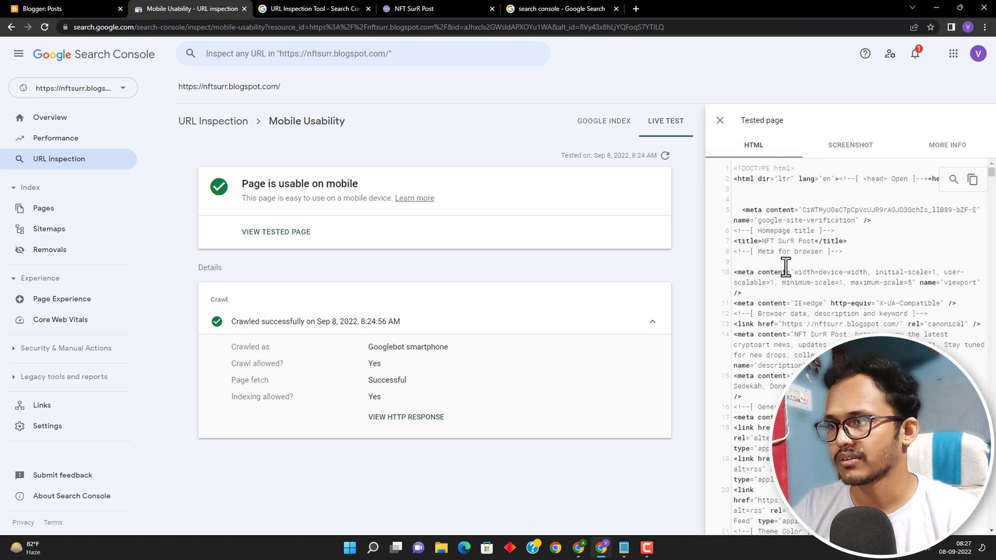
scroll(785, 267, down, 3)
scroll(942, 256, up, 3)
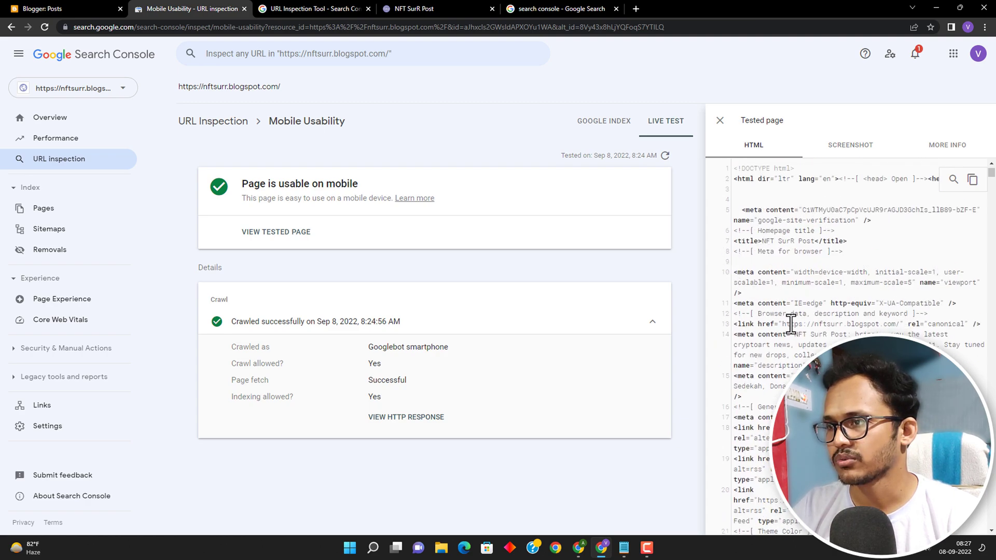
scroll(791, 324, down, 3)
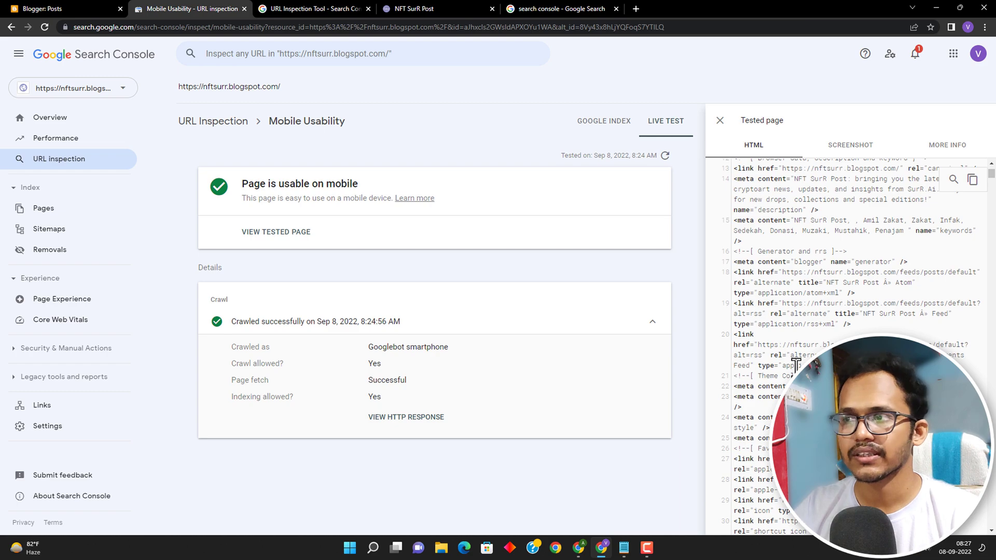
scroll(797, 248, up, 3)
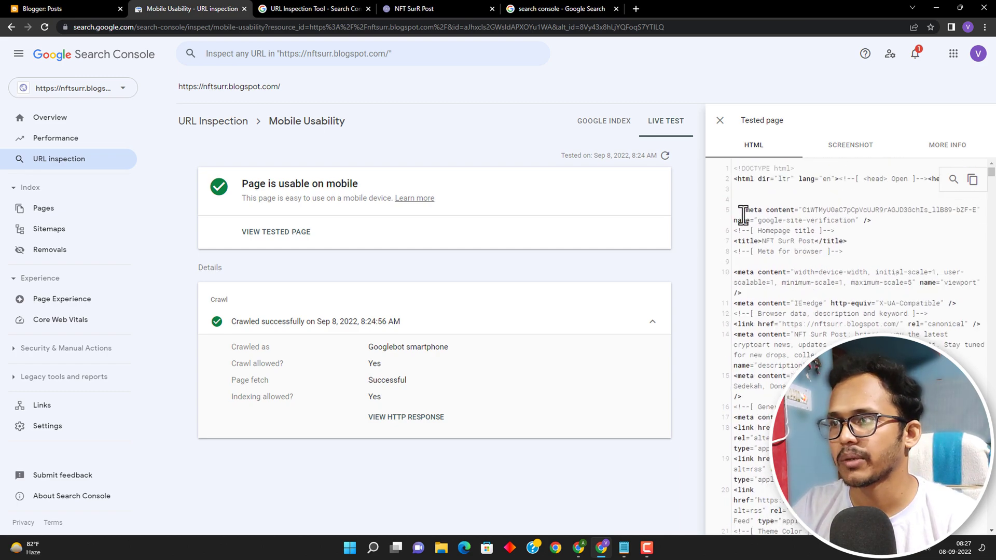
drag(742, 211, 881, 224)
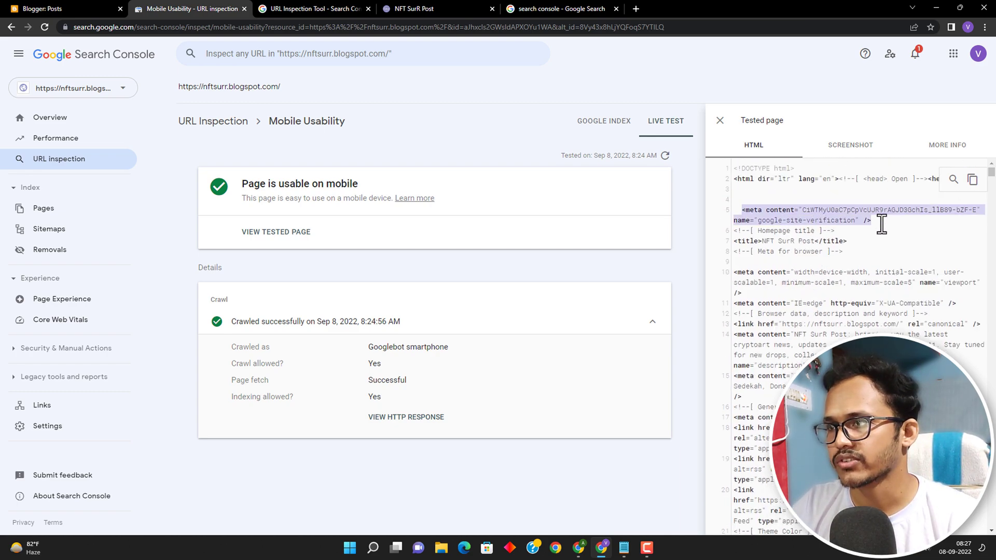
click(882, 224)
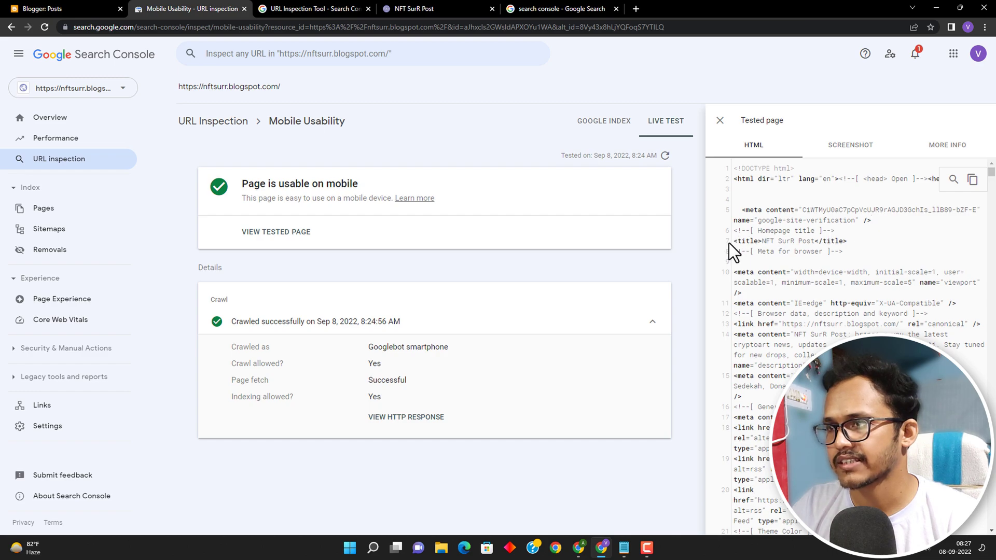
drag(732, 241, 850, 239)
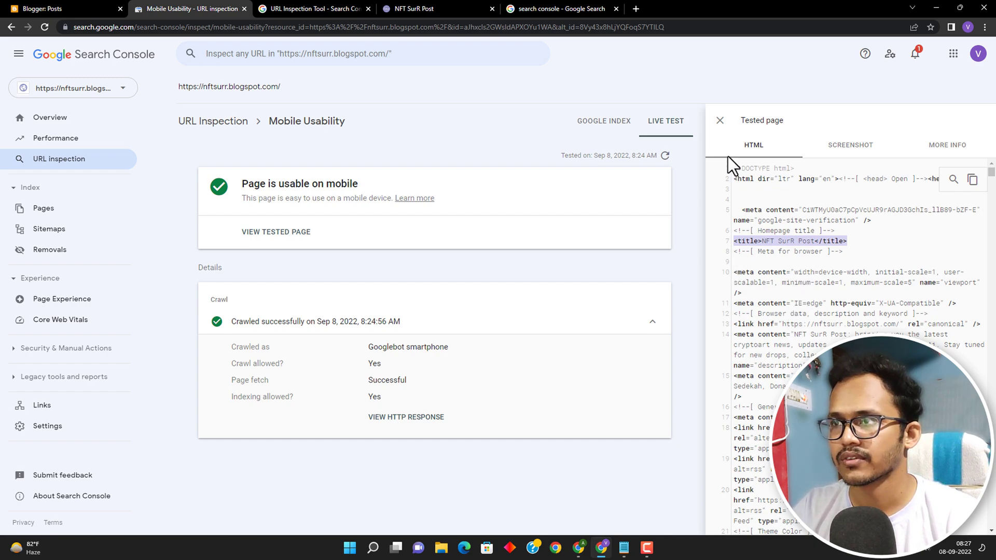
click(720, 120)
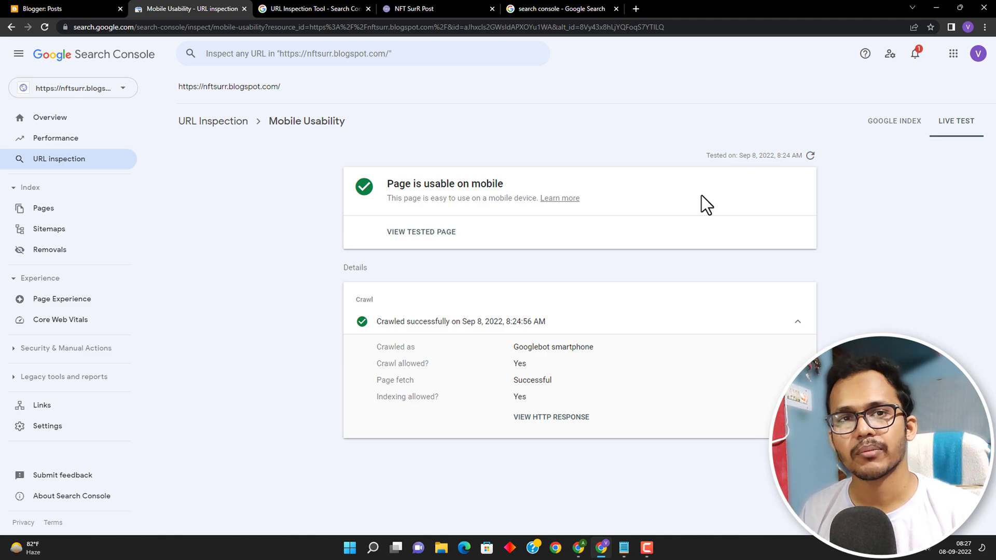